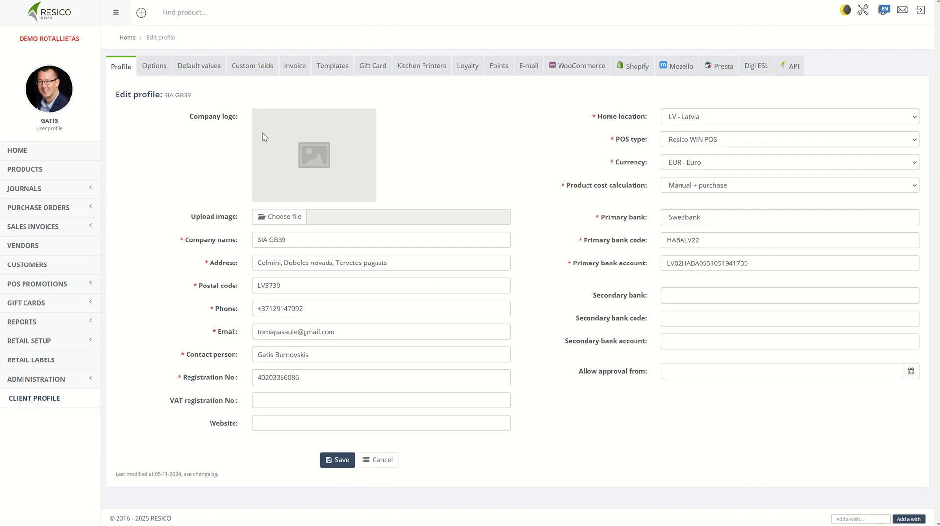
In the client profile's default values, set the product unit of measure to Gab and VAT to A (21 %).
left_click(190, 70)
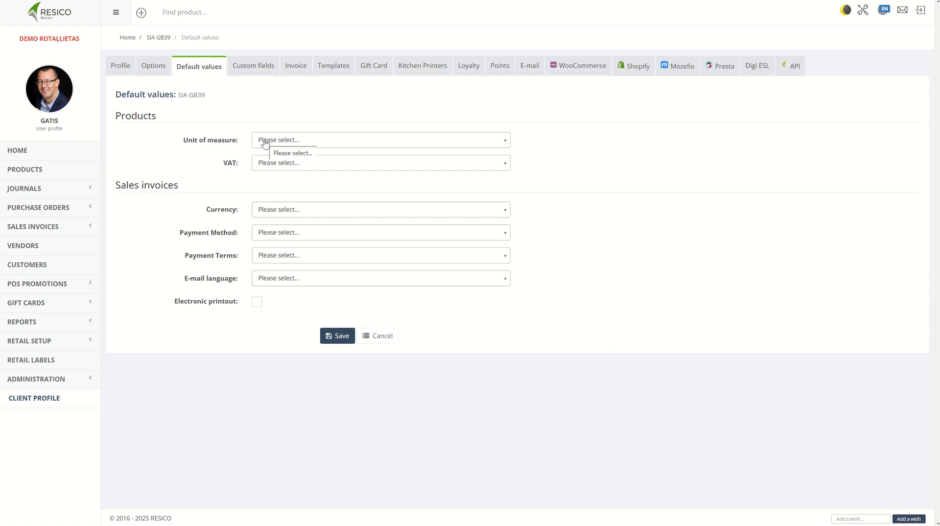
left_click(476, 141)
left_click(307, 187)
left_click(304, 170)
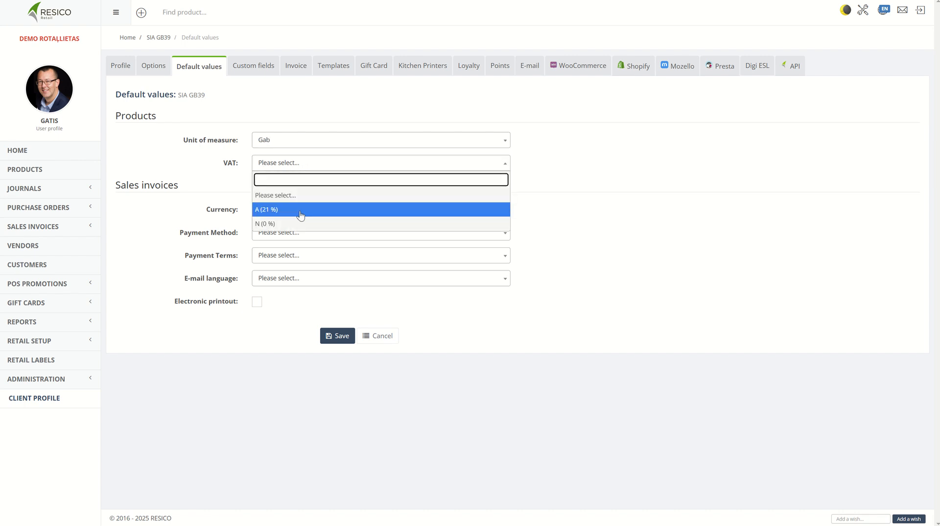
left_click(300, 214)
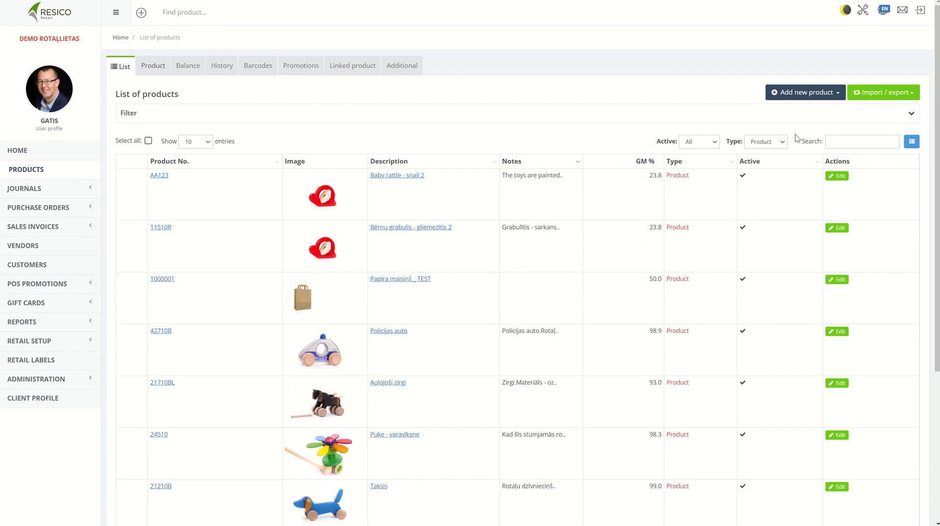
Start a new product to check its prefilled unit of measure and VAT, and return to the product list.
left_click(832, 93)
left_click(775, 112)
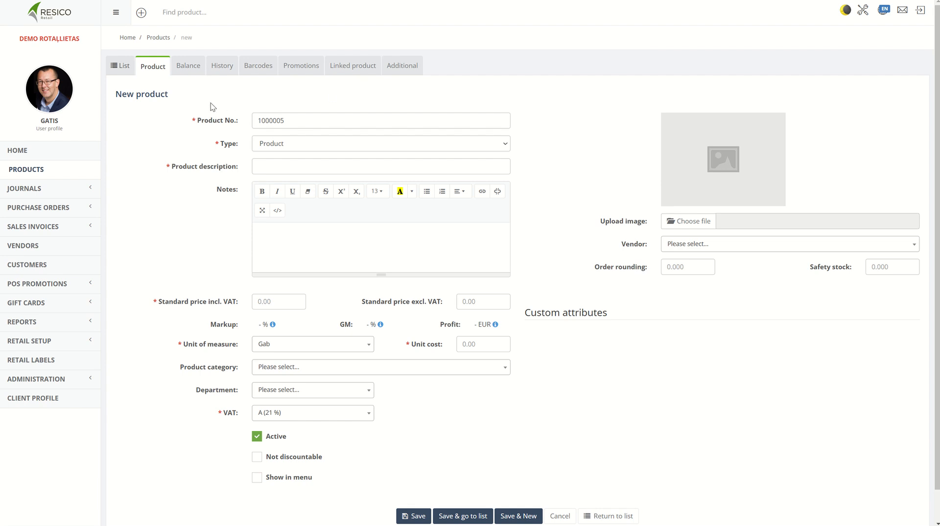
left_click_drag(189, 345, 242, 343)
left_click(176, 231)
left_click(126, 70)
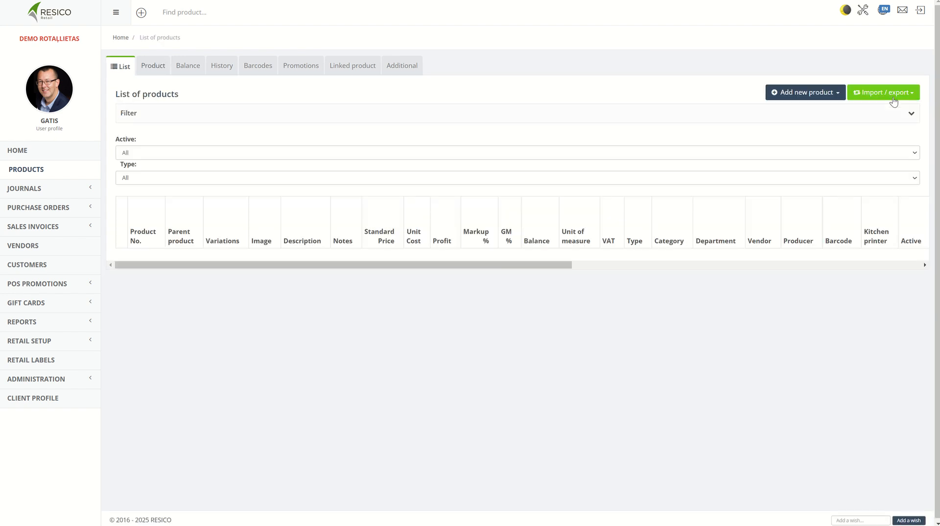
Open the product import page and examine the required Unit and VAT columns of the file structure.
left_click(894, 101)
left_click(879, 108)
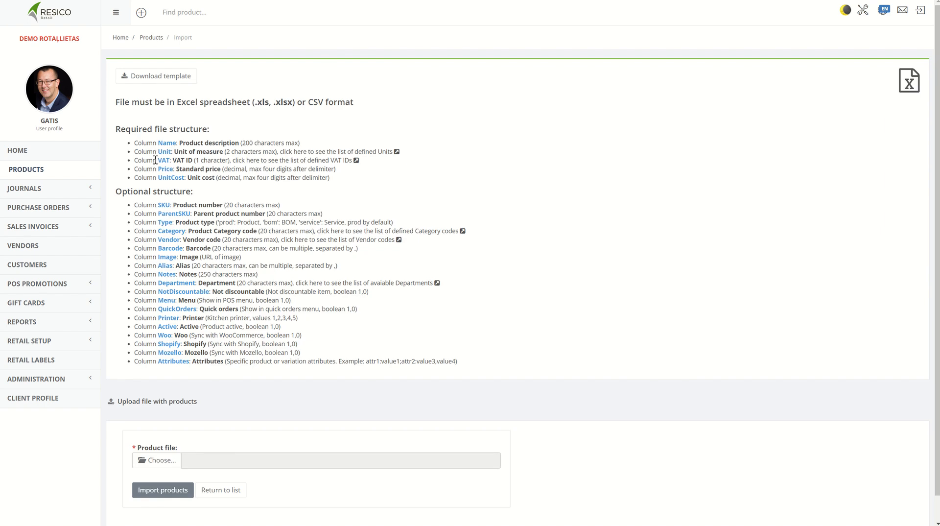
left_click_drag(155, 161, 175, 152)
left_click(463, 151)
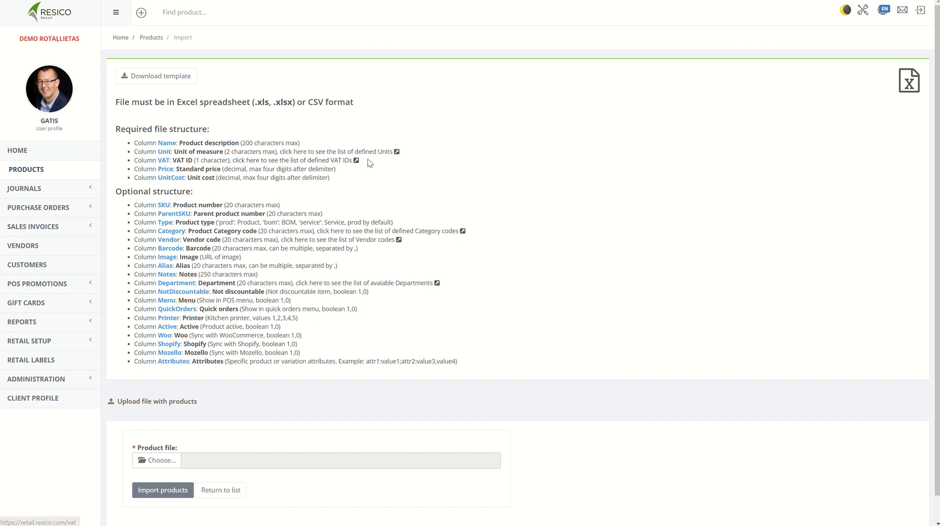
left_click_drag(368, 159, 104, 152)
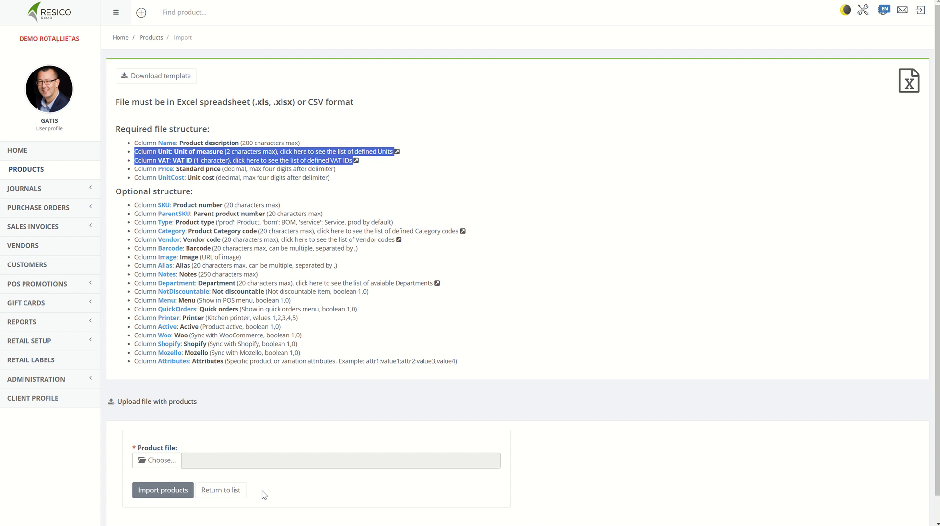
In the client profile, set the sales invoice defaults to currency EUR, payment method Bank transfer and payment terms 14 days.
left_click(28, 399)
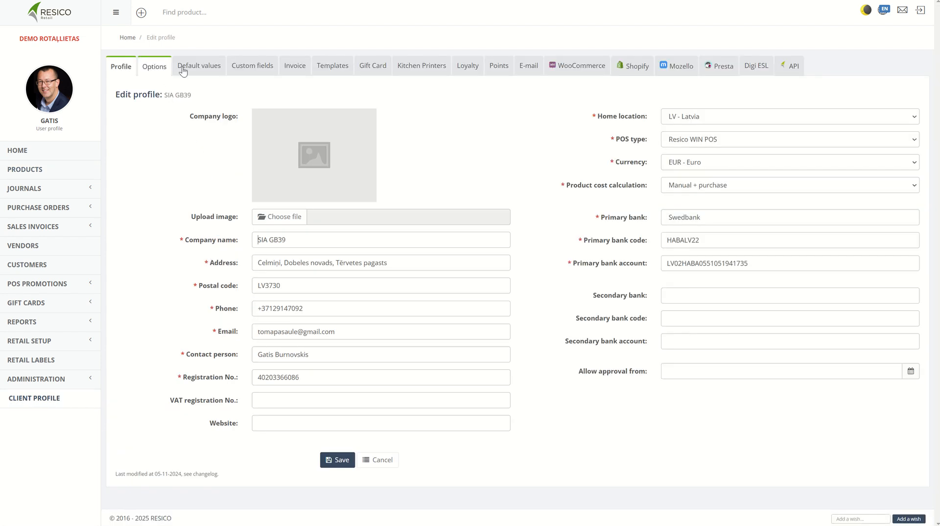
left_click(183, 71)
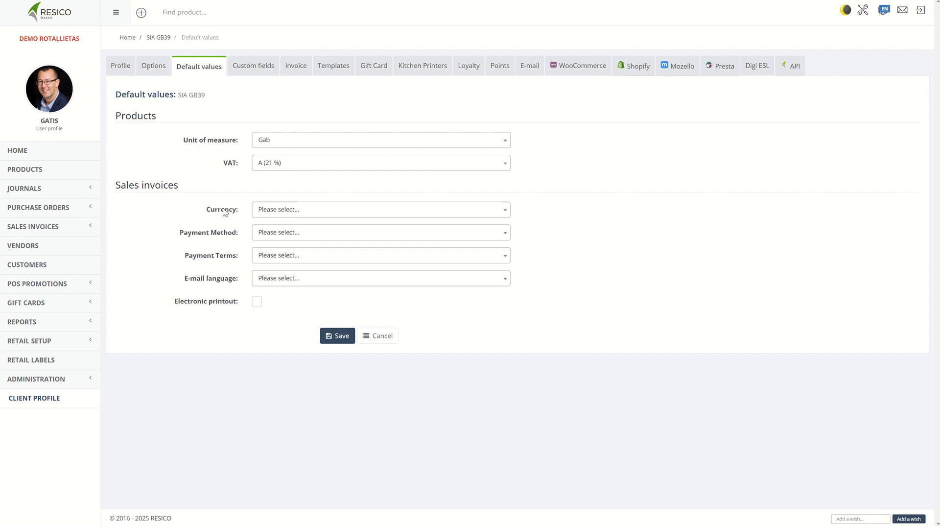
left_click(279, 214)
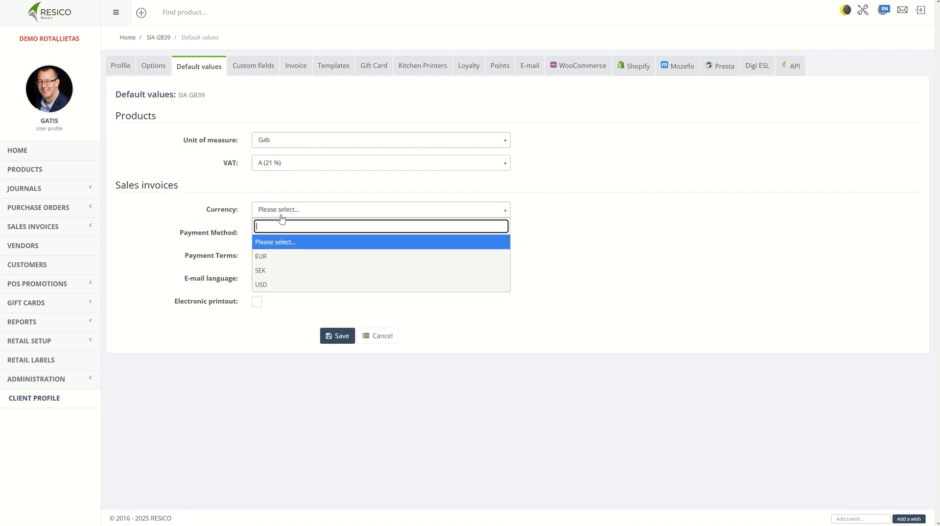
left_click(294, 256)
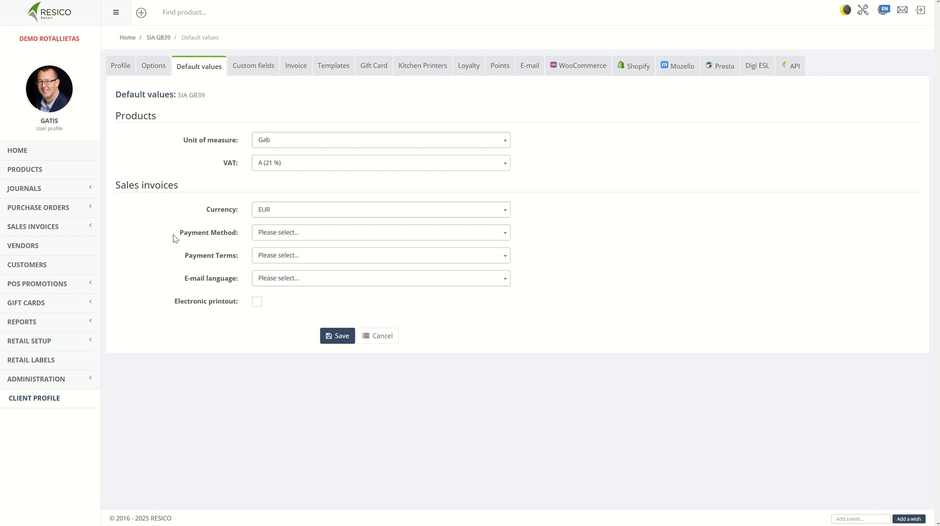
left_click(316, 234)
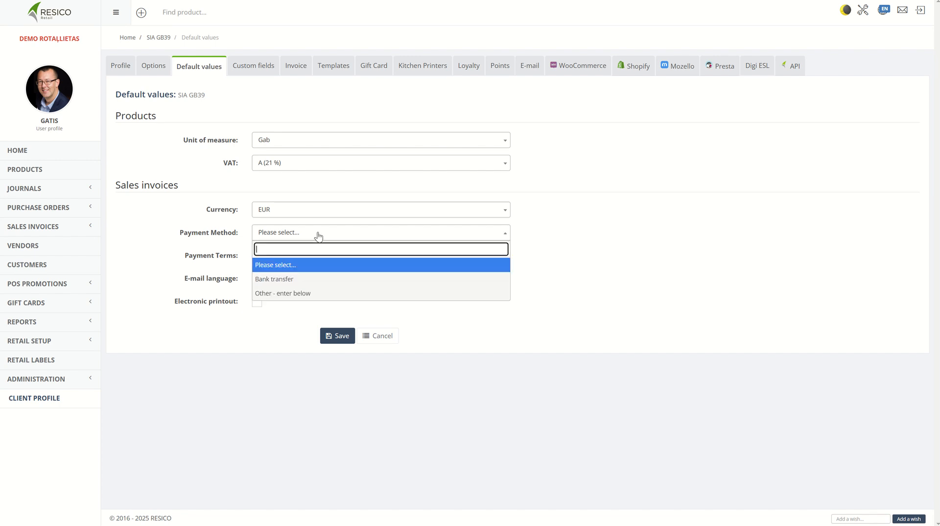
left_click(297, 279)
left_click(282, 262)
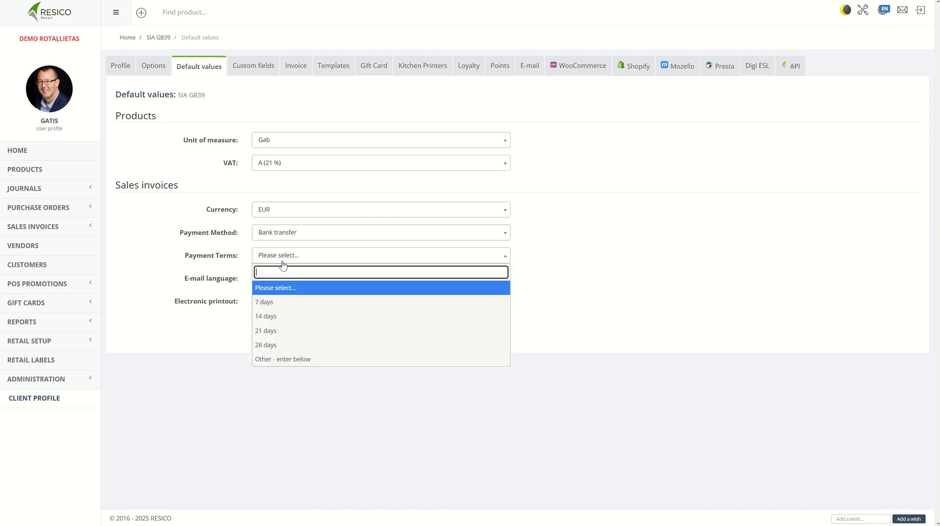
left_click(287, 315)
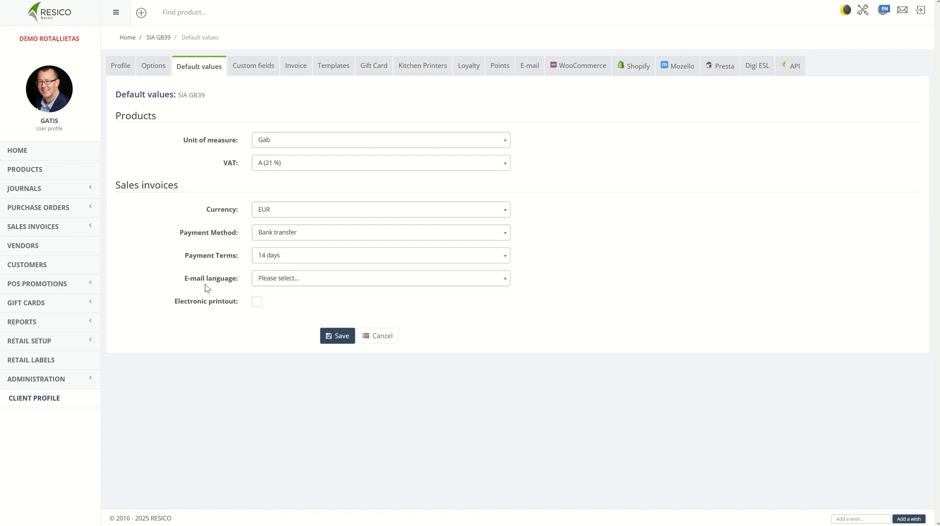
Set the default e-mail language to English (EN), enable electronic printout, and save the default values.
left_click(286, 284)
left_click(300, 341)
left_click(257, 302)
left_click(338, 335)
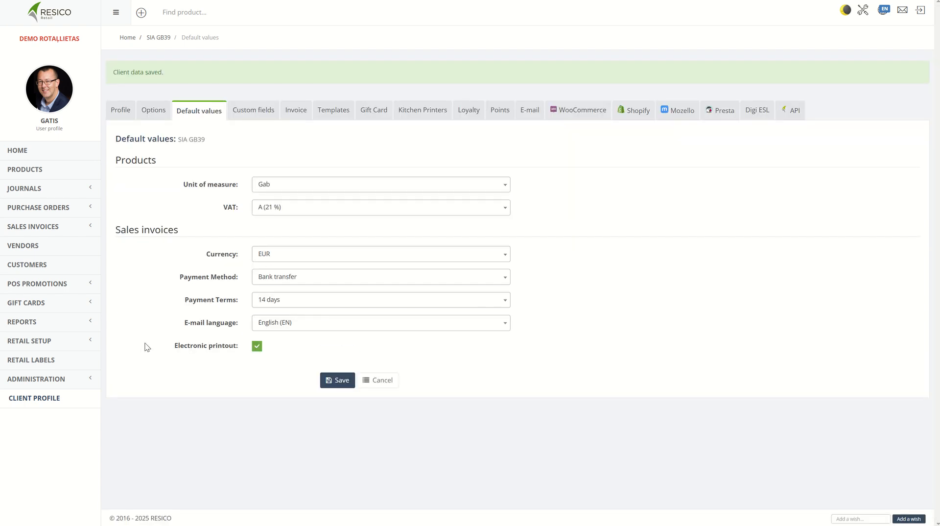
Create a new sales invoice and choose the second listed customer for it.
left_click(33, 226)
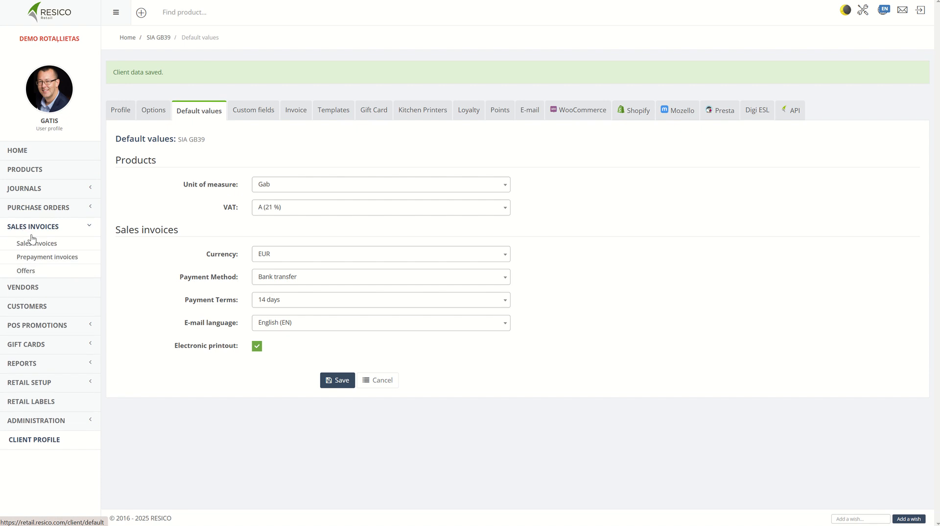
left_click(39, 244)
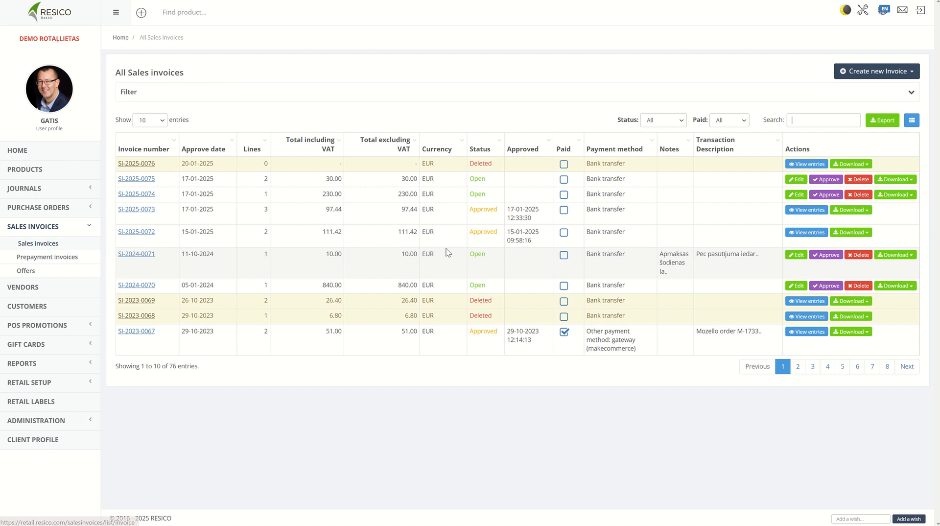
left_click(878, 74)
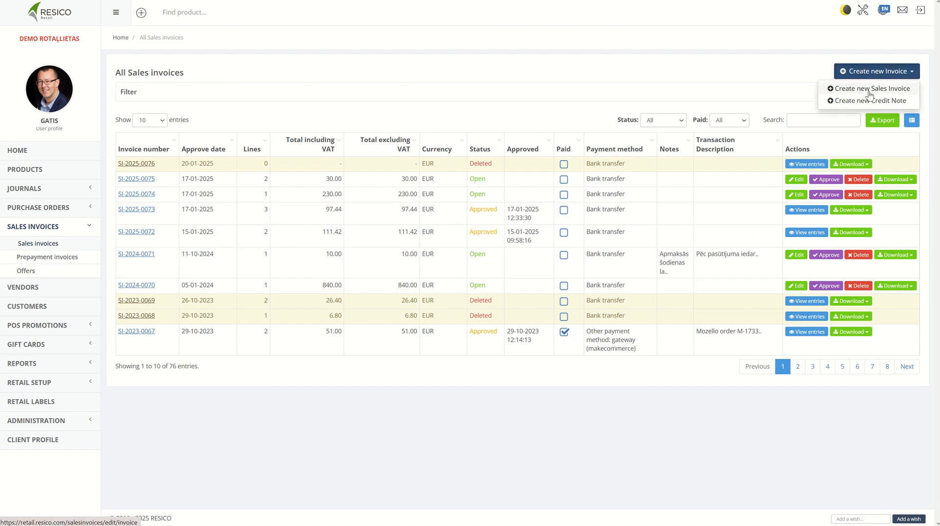
left_click(870, 90)
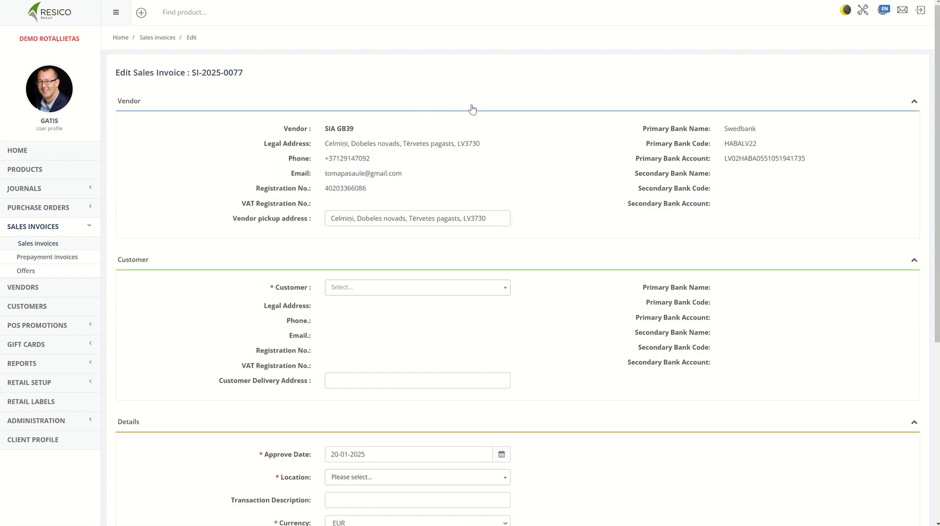
scroll(537, 143, "down", 2)
left_click(398, 217)
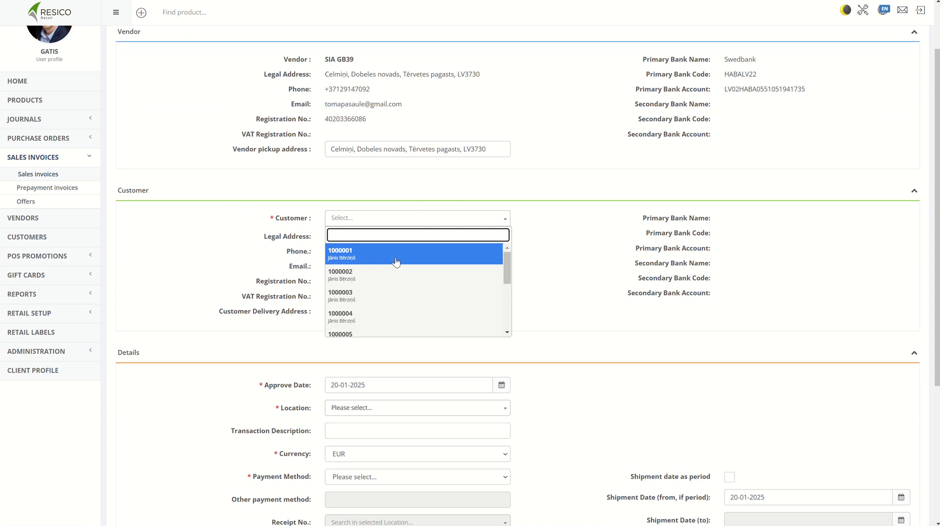
left_click(371, 277)
scroll(137, 235, "down", 4)
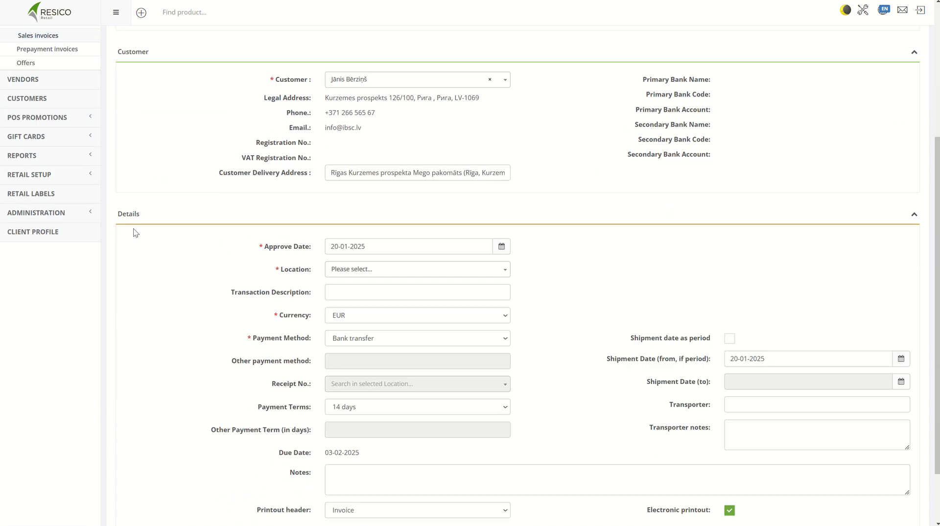
Set the invoice location to TP: TomaPasaule.lv and save the invoice header to proceed to its lines.
scroll(159, 192, "down", 2)
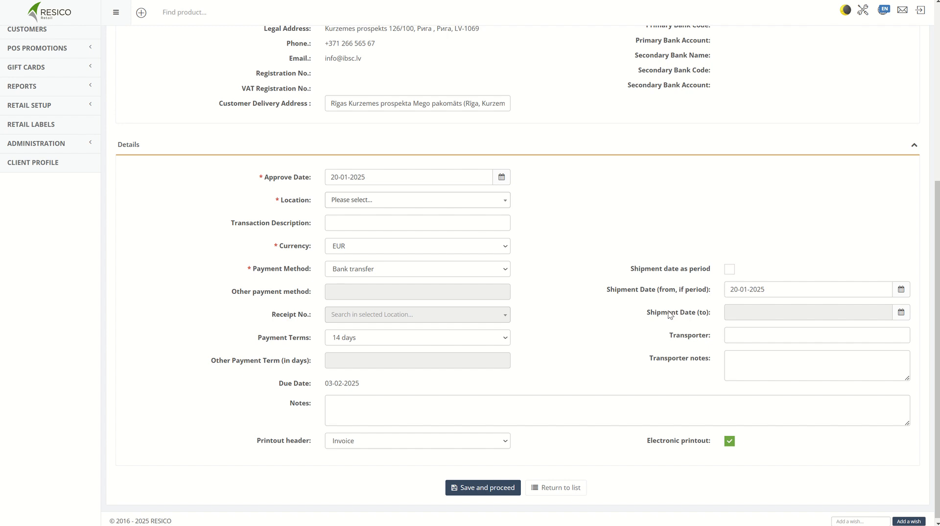
left_click(345, 204)
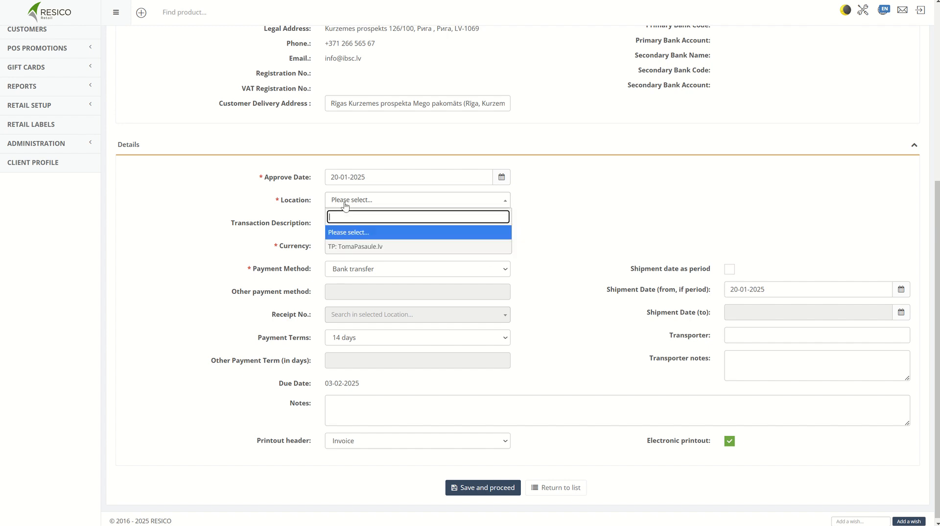
left_click(348, 247)
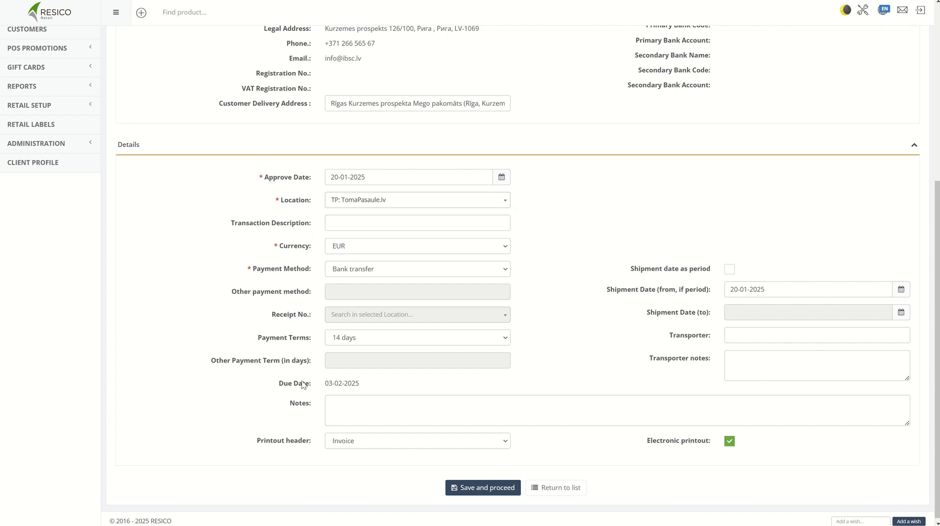
left_click(458, 487)
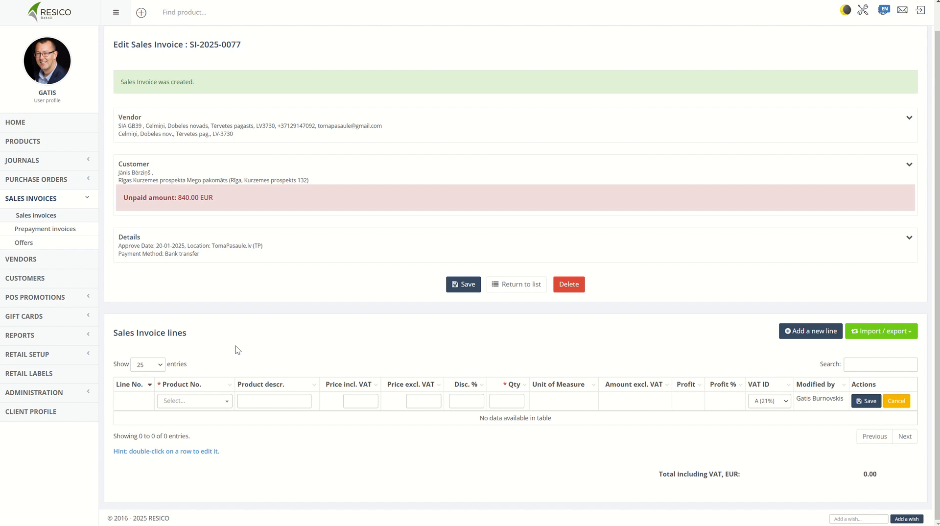
Add an invoice line for Grabulis taurenis - dažādas krāsas (1000002) with the description Toy and quantity 2.
left_click(214, 403)
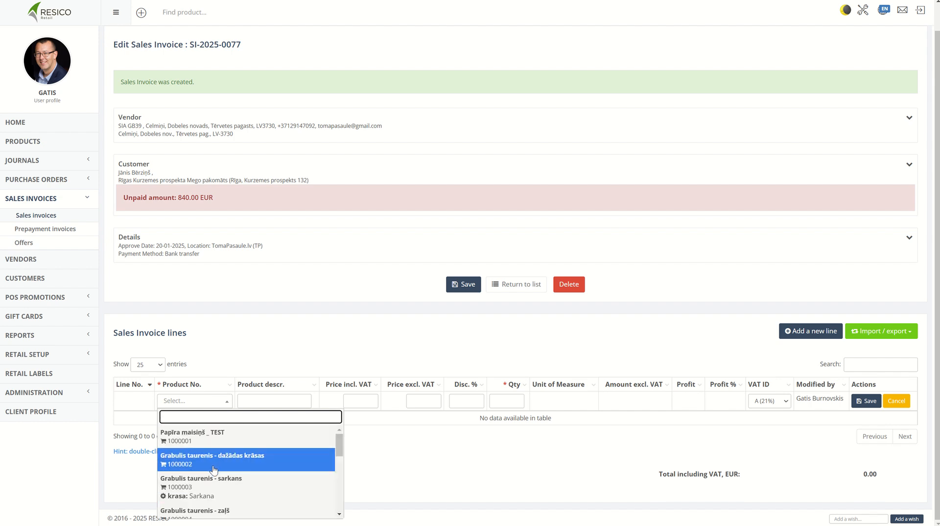
left_click(214, 461)
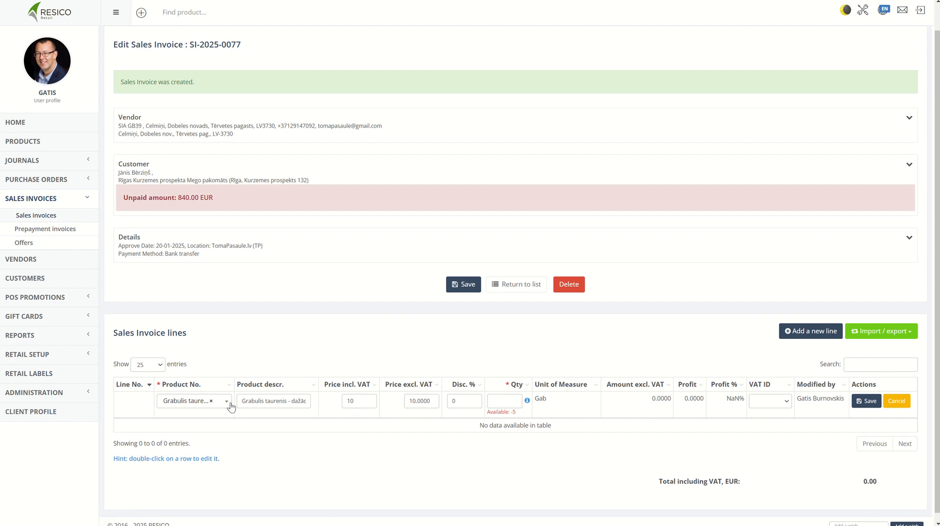
left_click_drag(249, 400, 322, 410)
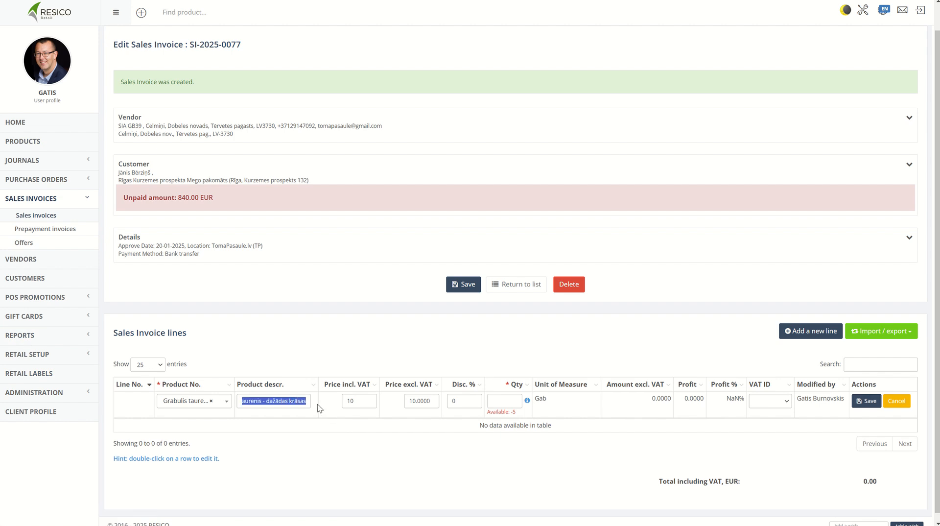
left_click(319, 408)
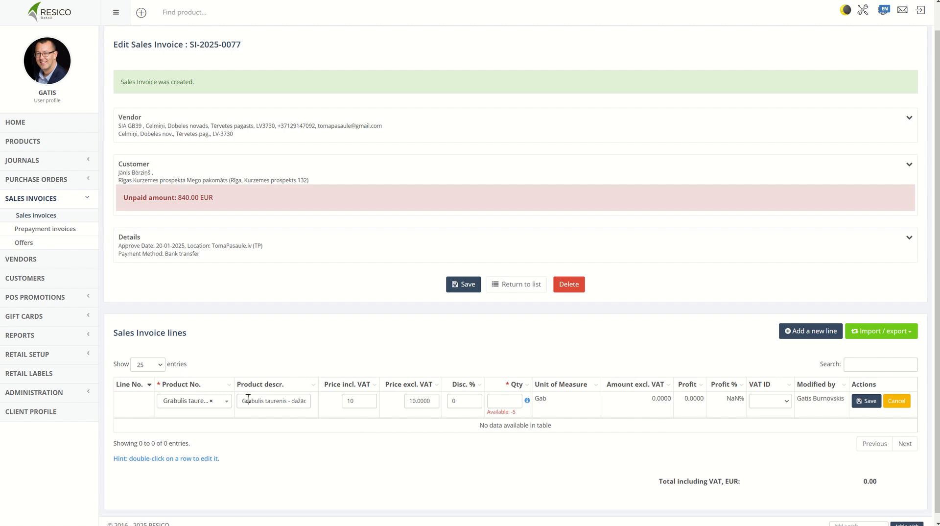
triple_click(309, 406)
key("BackSpace")
left_click(514, 400)
type("2")
left_click(856, 404)
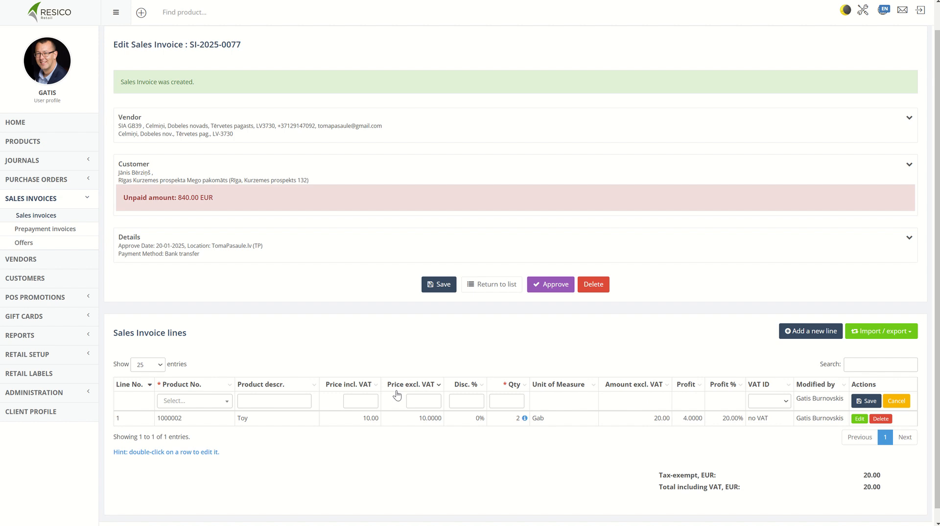
Add a line for Grabulis taurenis - sarkans (1000003) with a 100% discount and quantity 4, and save the invoice.
left_click(190, 403)
scroll(263, 484, "down", 3)
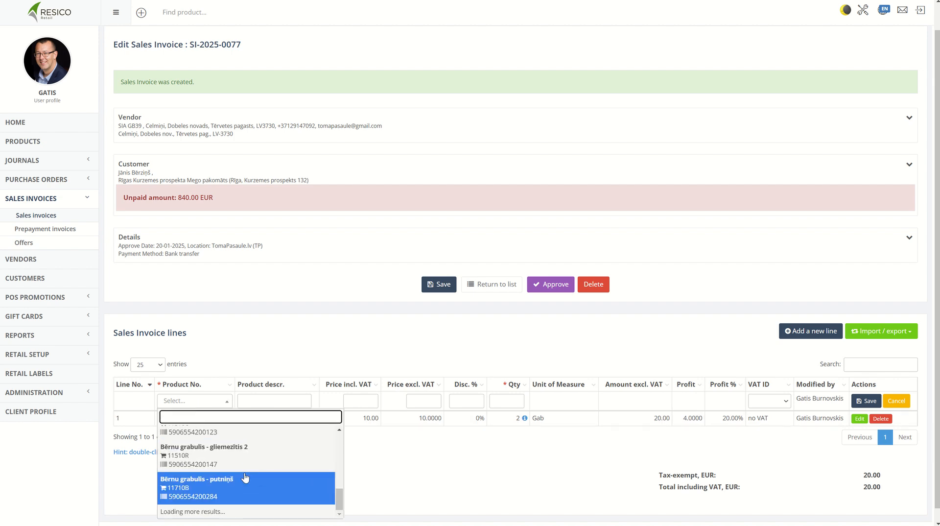
left_click(248, 480)
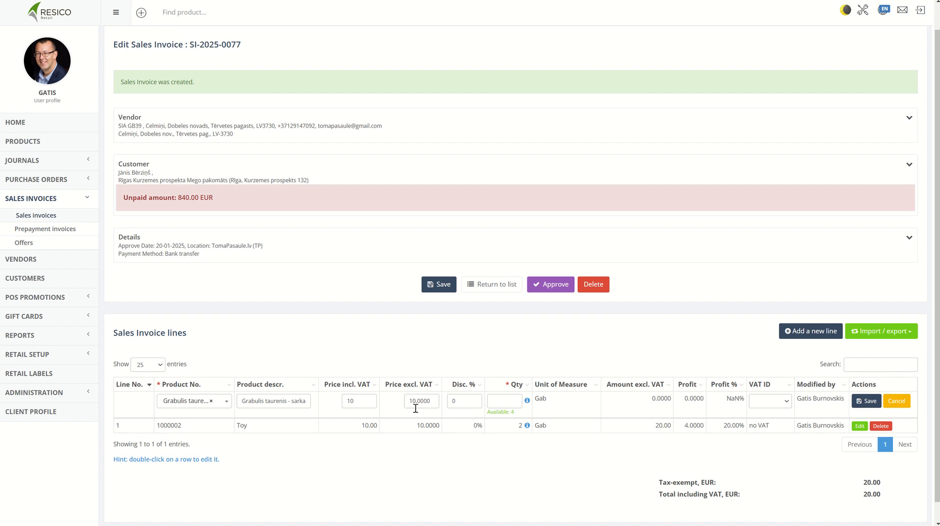
left_click(453, 401)
type("100")
left_click(865, 401)
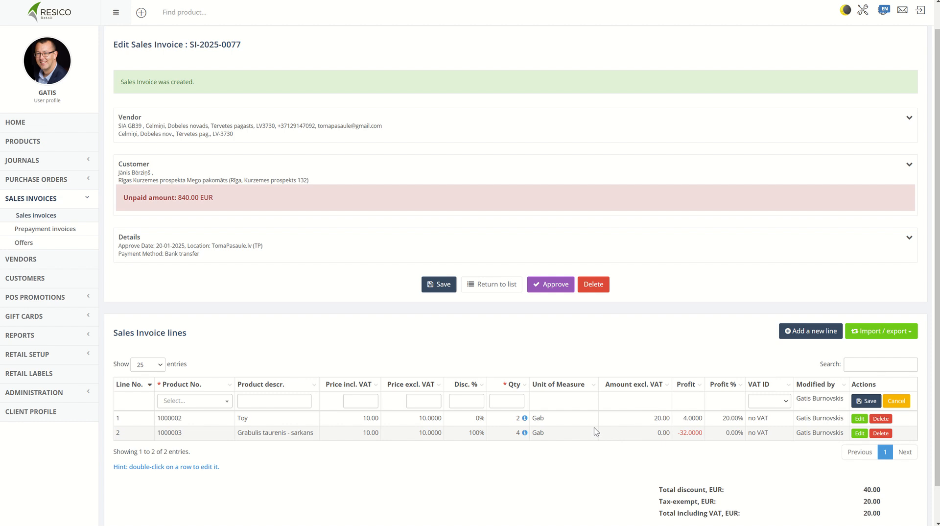
left_click(440, 284)
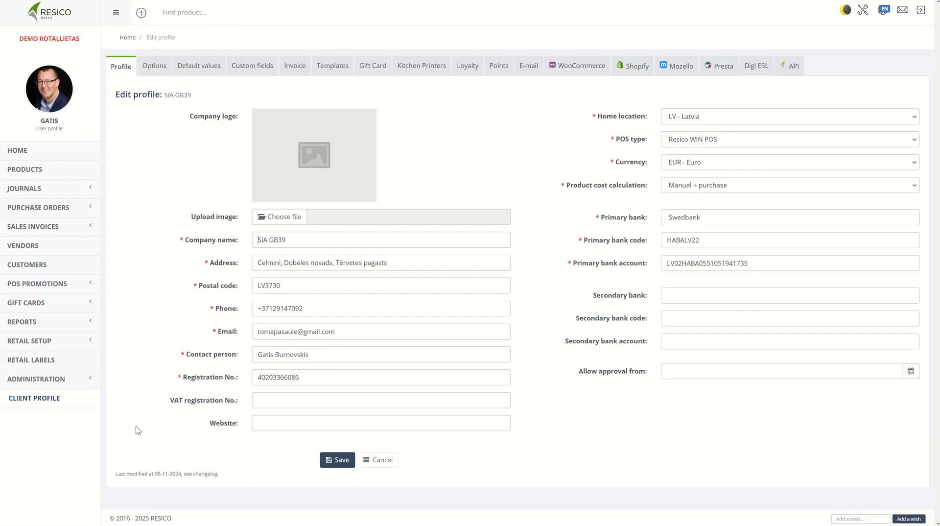
Check the e-mail language default for sales invoices in the client profile, and open the profile's e-mail settings.
left_click(198, 66)
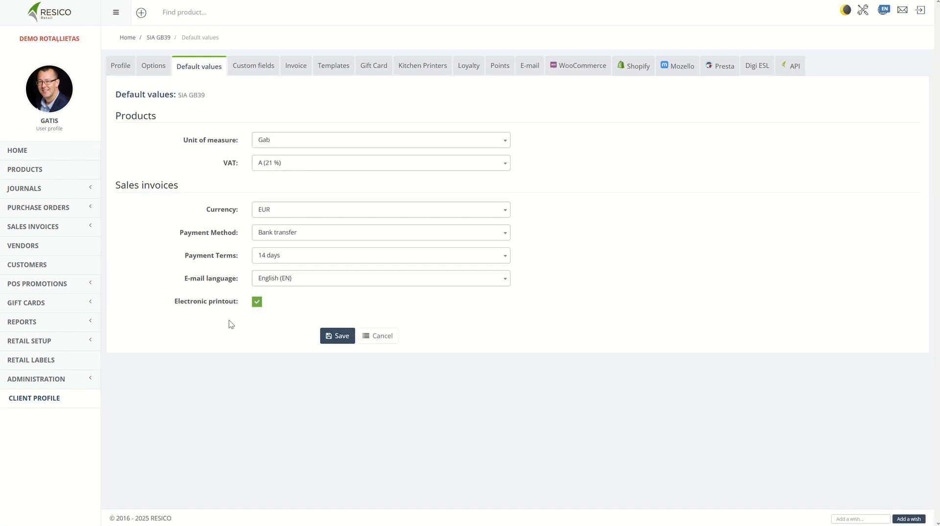
left_click_drag(186, 278, 241, 287)
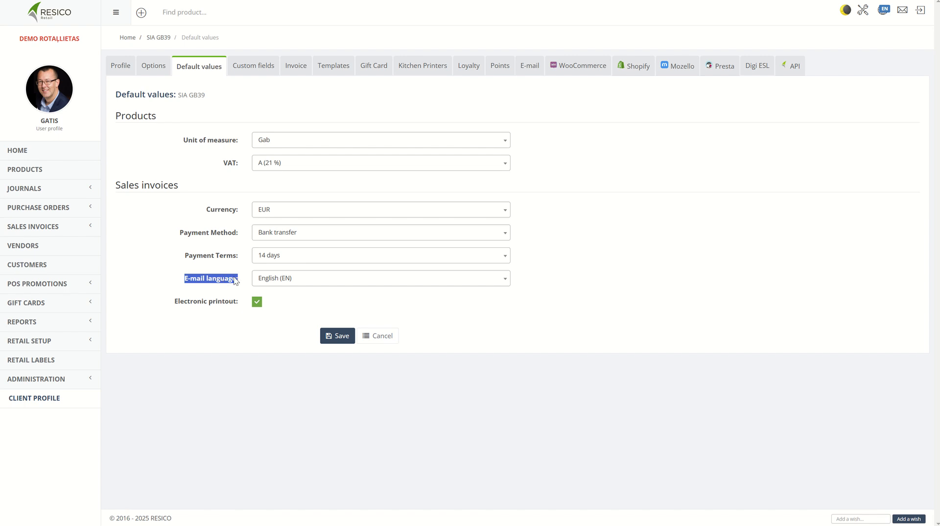
left_click(527, 72)
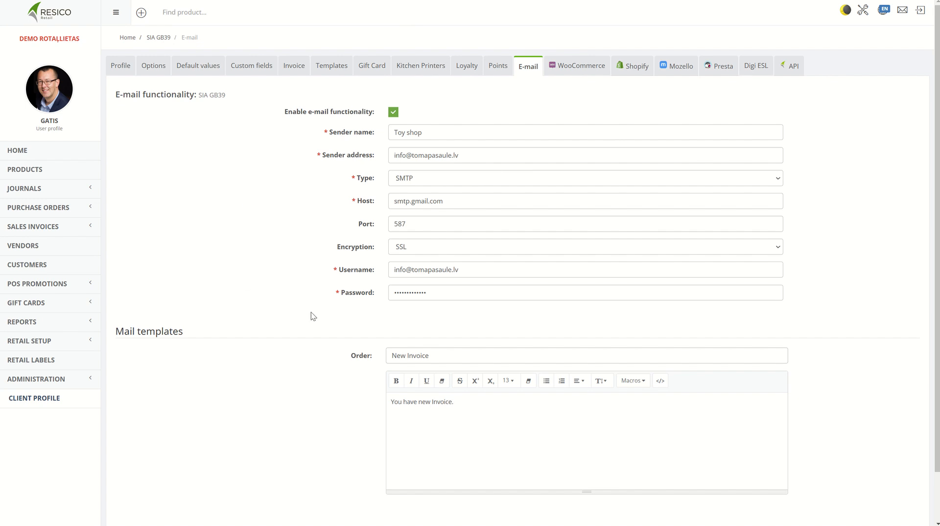
Switch the interface language to Latvian and set the invoice mail template's subject to "Realizācijas rēķins".
left_click(885, 19)
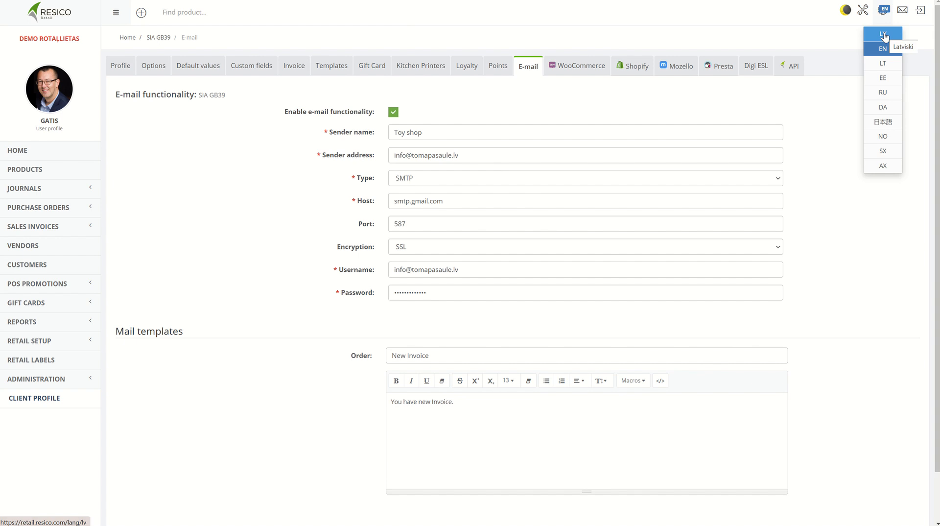
left_click(884, 35)
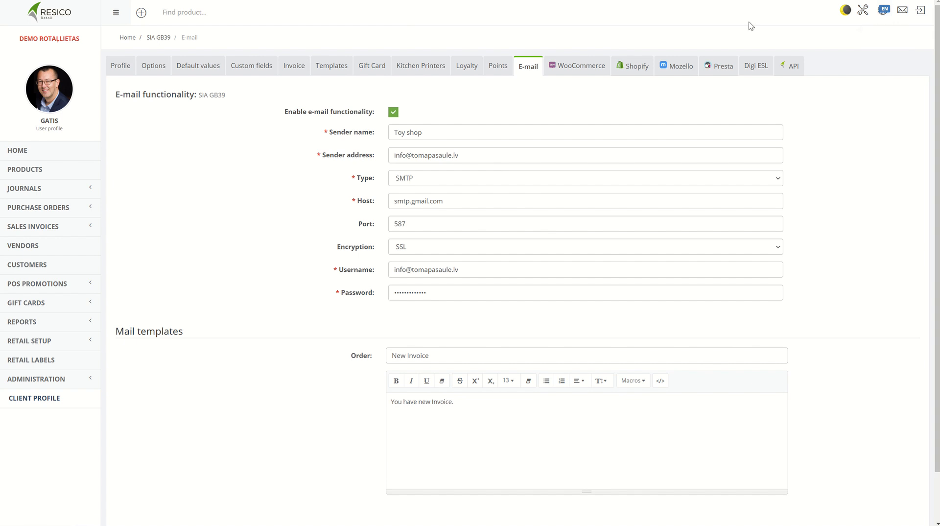
triple_click(447, 354)
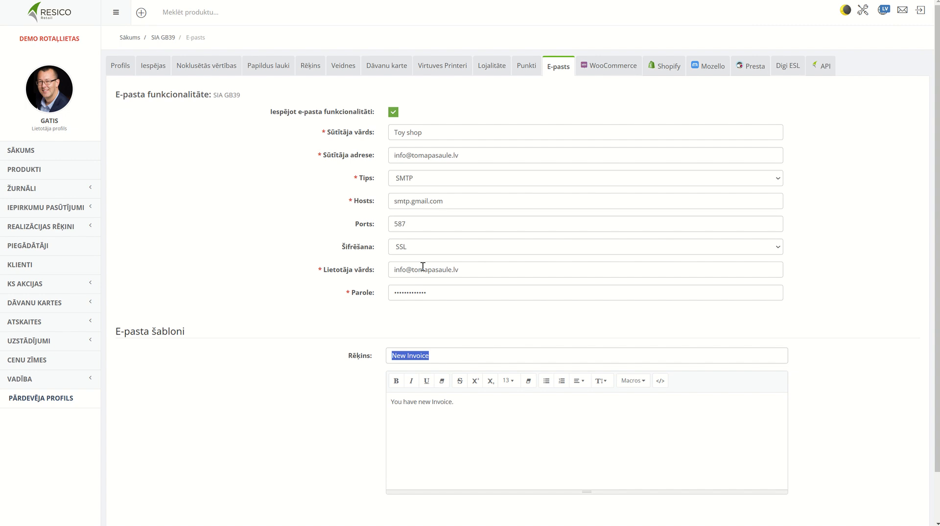
type("Realizācijas rēķins")
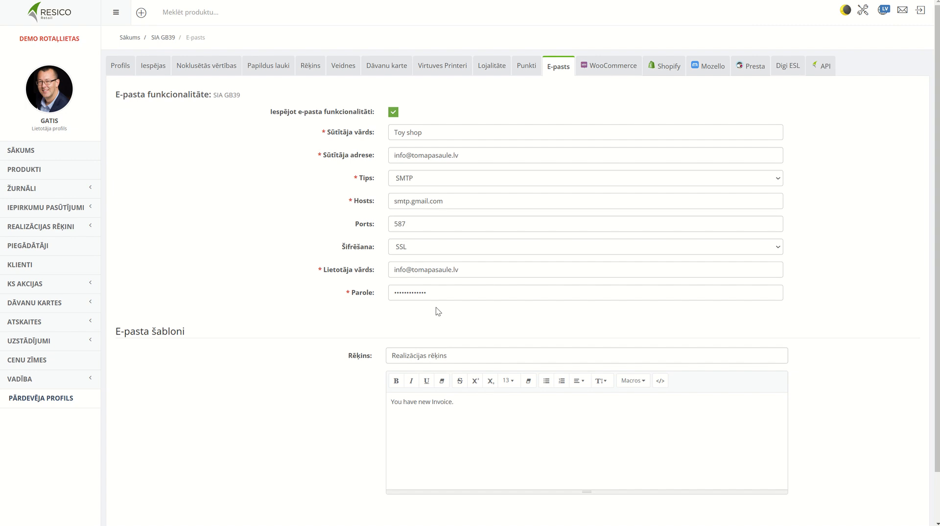
Replace the invoice mail template's body text with "Jūs esat saņēmis jaunu rēķinu.".
left_click_drag(501, 408, 255, 370)
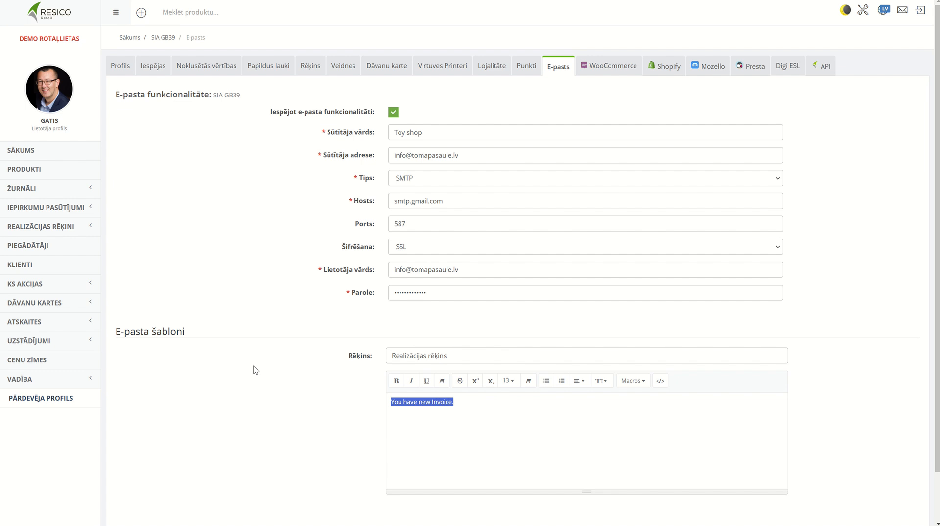
type("Jūs esat sa")
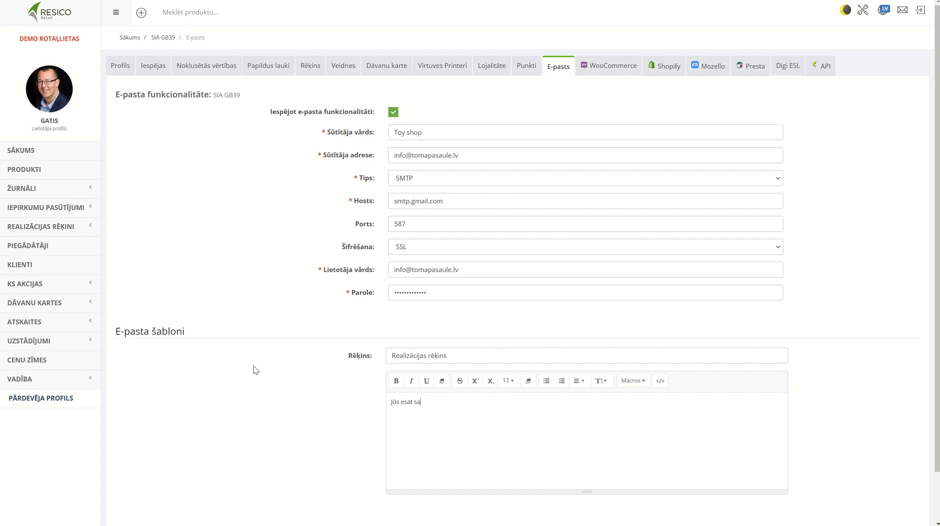
type("ņēmis jaunu rēķinu.")
Insert the Order number macro after the body sentence and the Customer name macro before it, and save the e-mail settings.
left_click(632, 381)
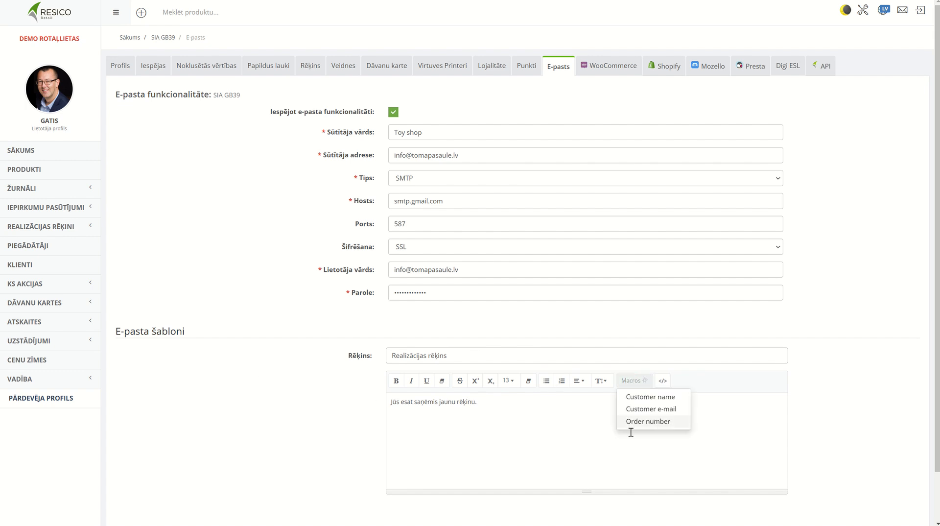
left_click(663, 421)
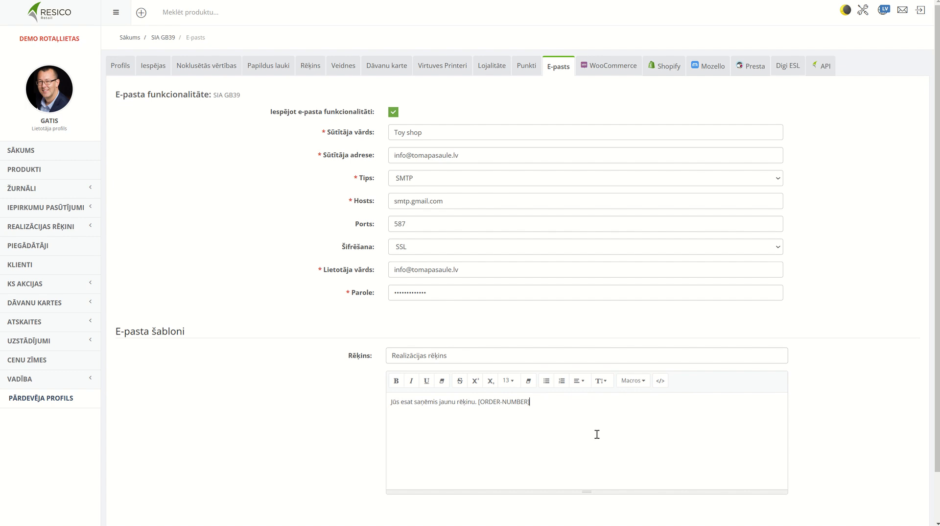
left_click(630, 381)
left_click(651, 394)
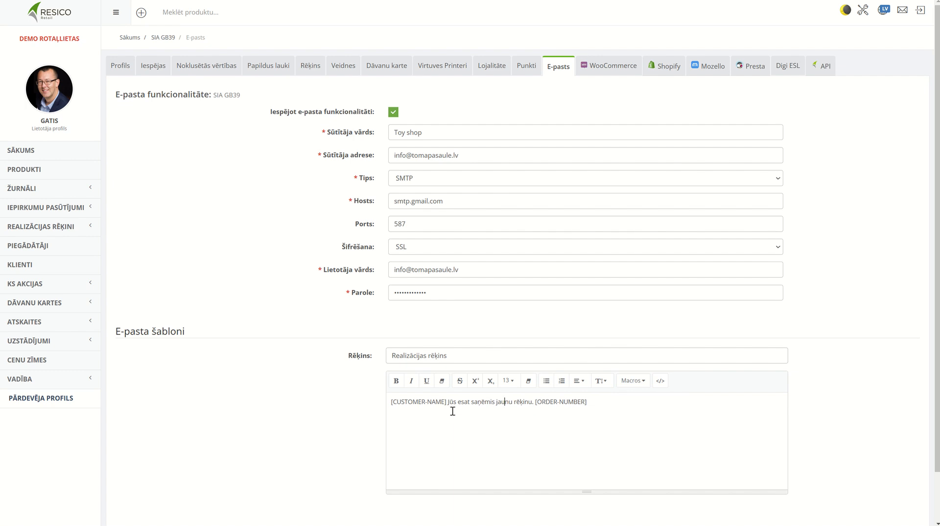
scroll(545, 301, "down", 1)
scroll(544, 301, "down", 2)
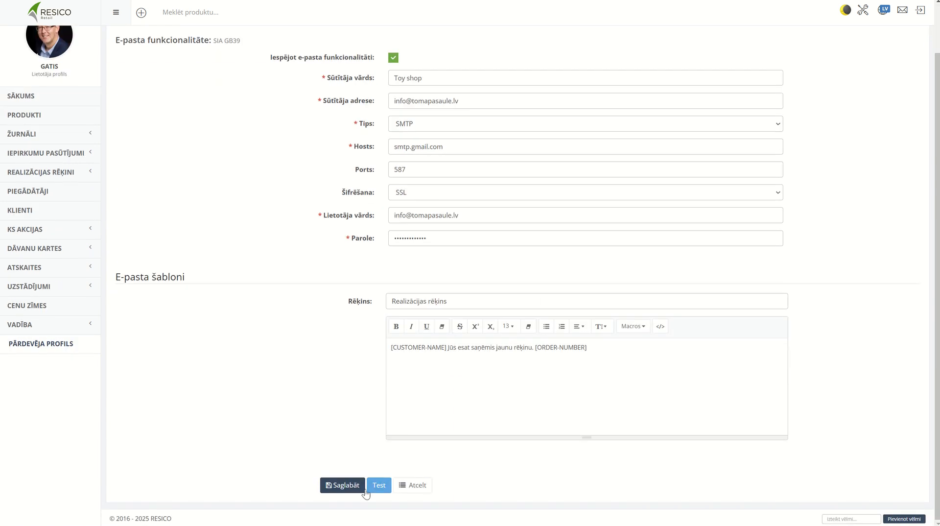
left_click(343, 485)
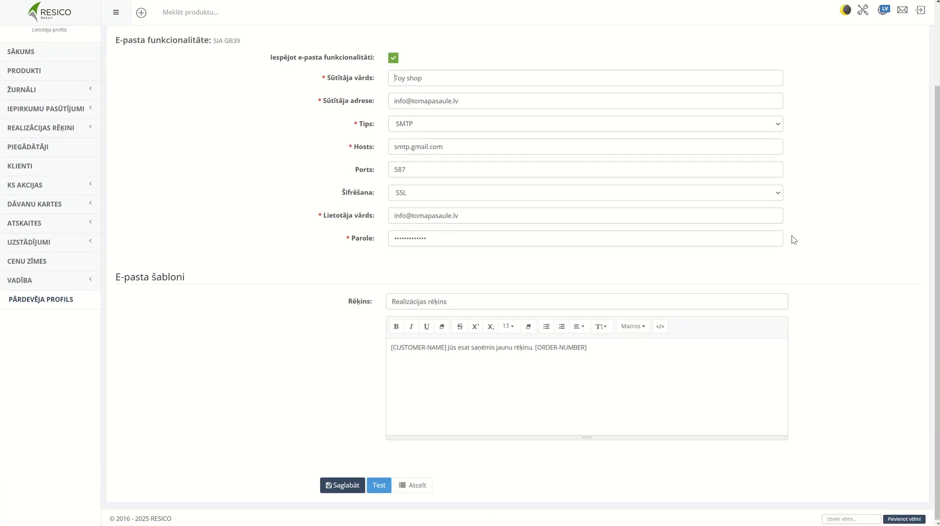
Switch the interface language to English and back to Latvian to compare the invoice mail template in both languages.
left_click(883, 10)
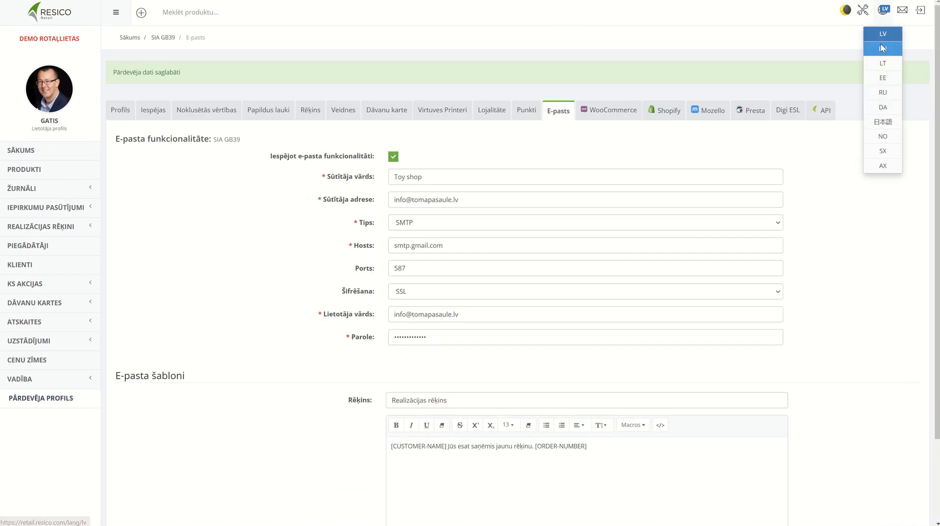
left_click(881, 43)
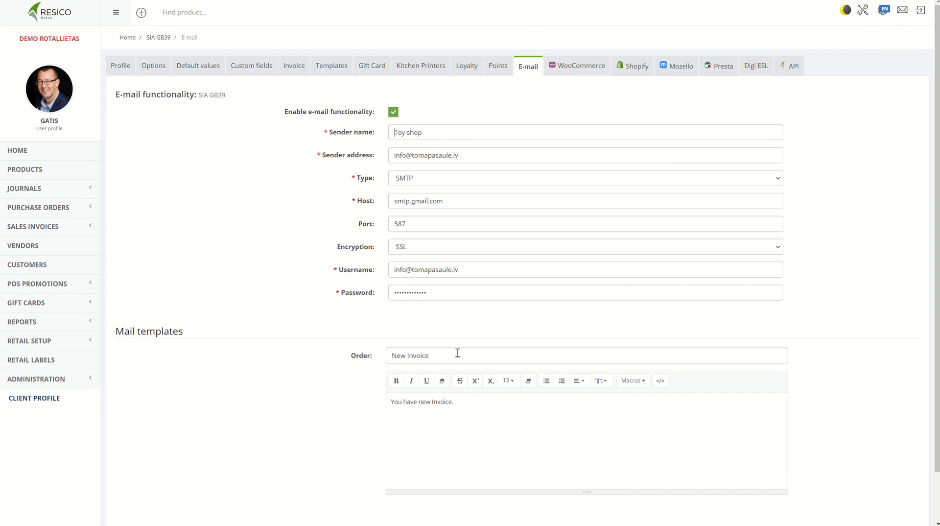
mouse_move(884, 12)
left_click(883, 34)
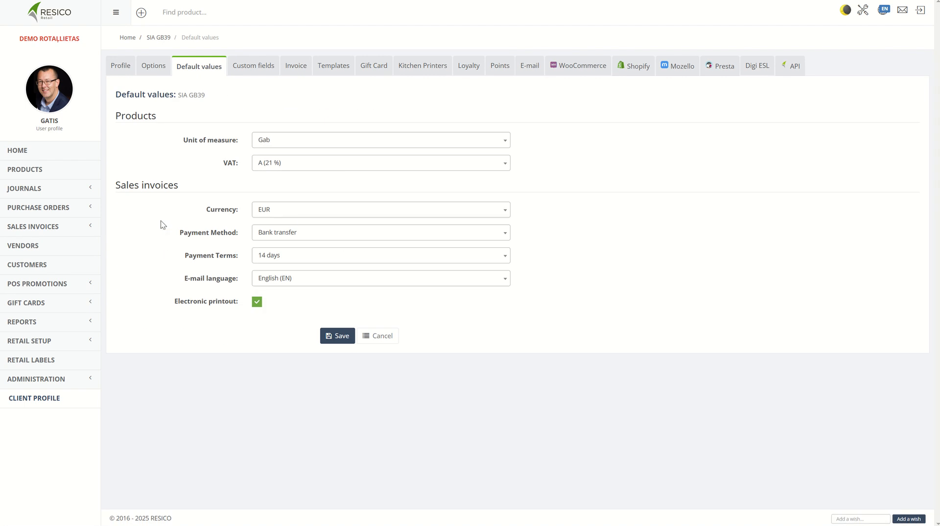
Open the additional data of customer SIA IBSC, where its default invoice values are set.
left_click(34, 262)
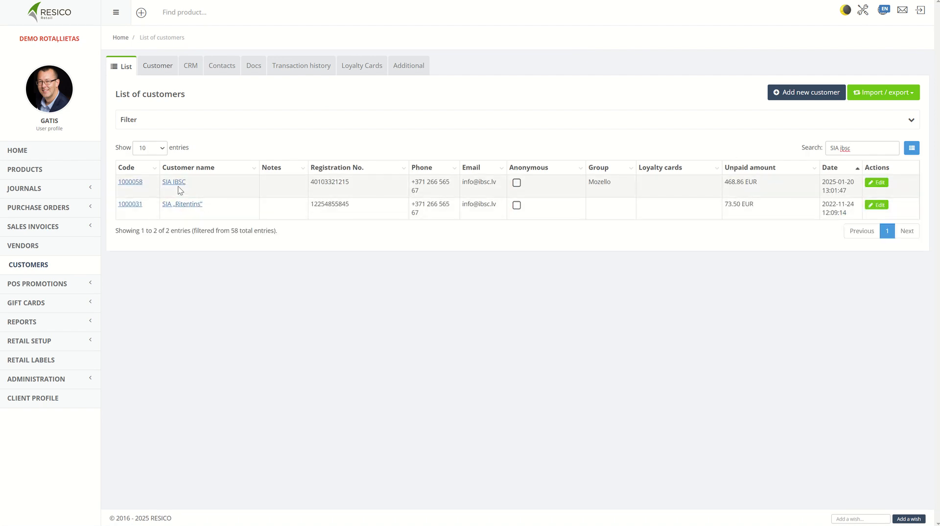
left_click(179, 185)
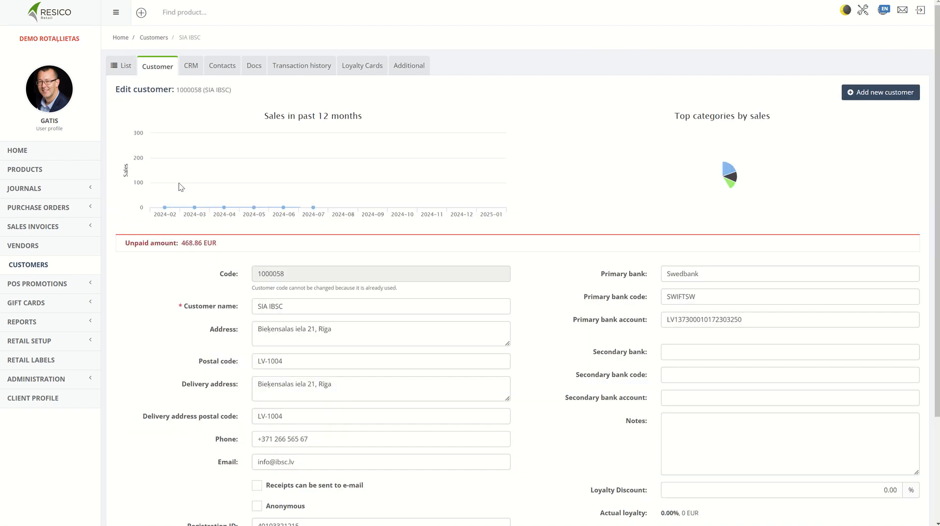
left_click(401, 70)
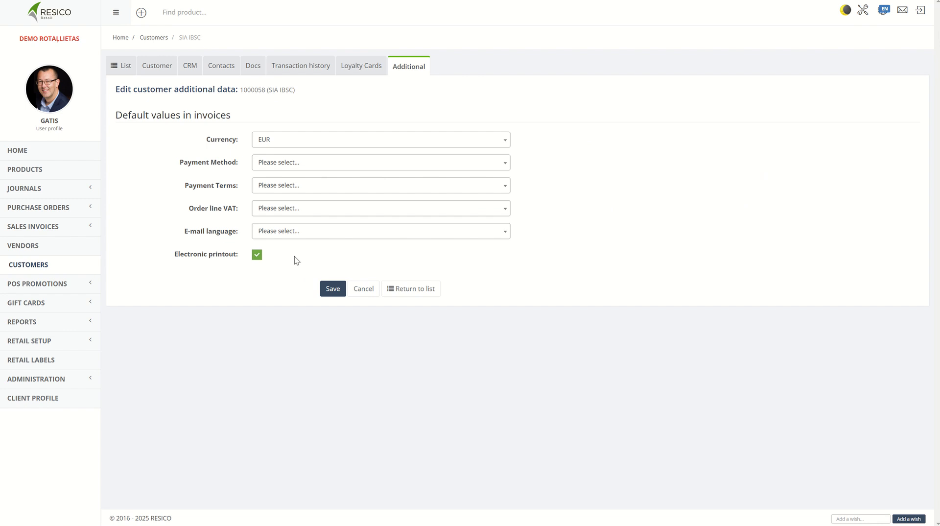
Set the customer's default payment method to Other - enter below, with PayPal as the other payment method.
left_click(317, 164)
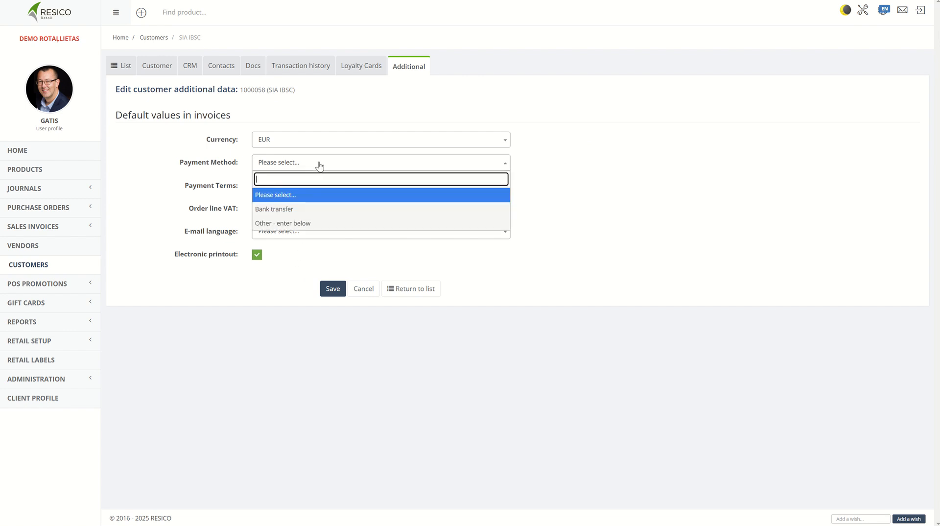
left_click(289, 223)
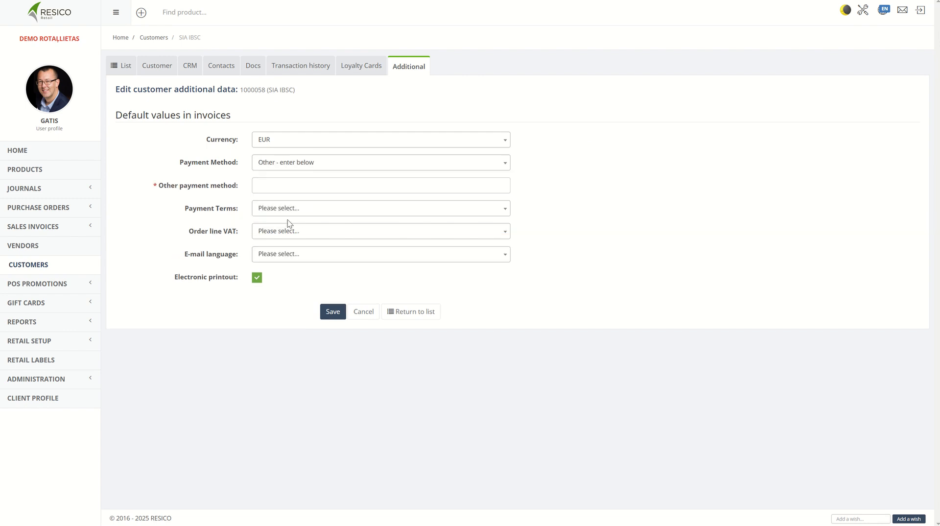
left_click(308, 191)
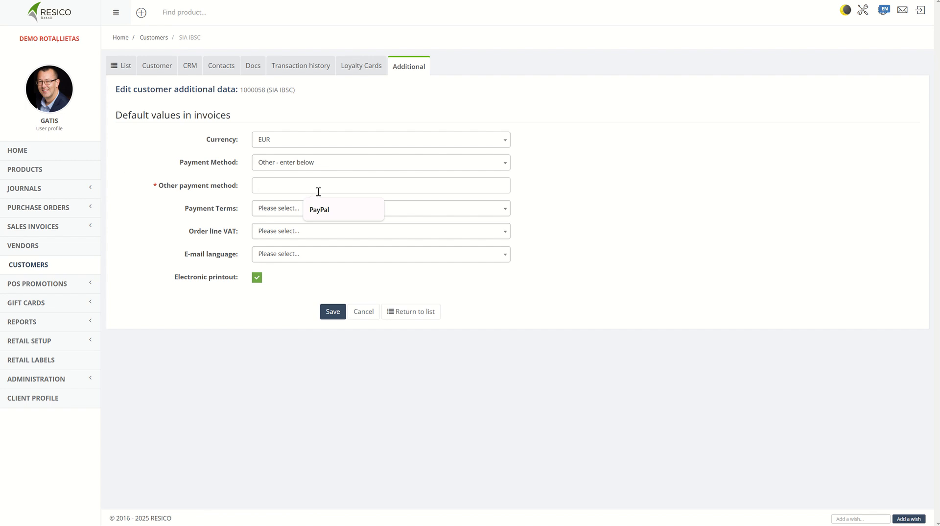
left_click(316, 209)
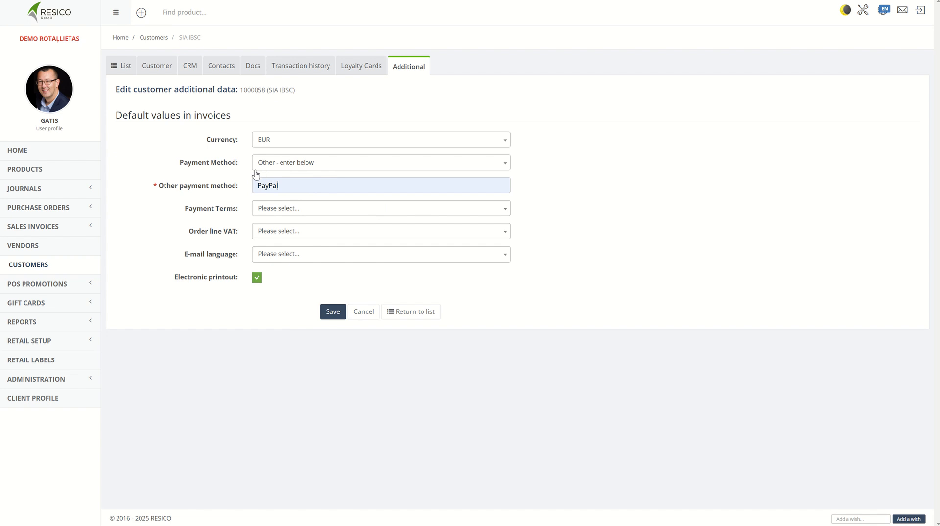
Set the customer's payment terms to 7 days and order line VAT to N (0 %), and save the customer.
left_click(274, 210)
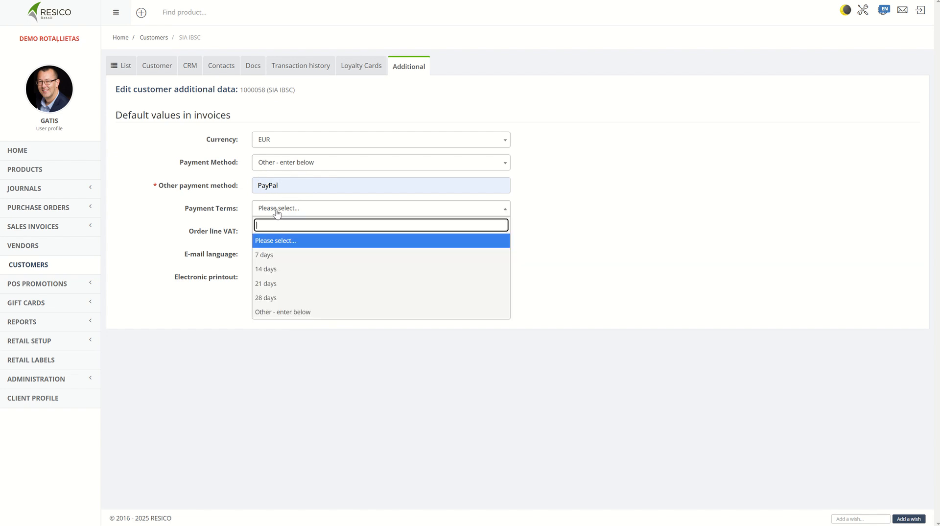
left_click(295, 255)
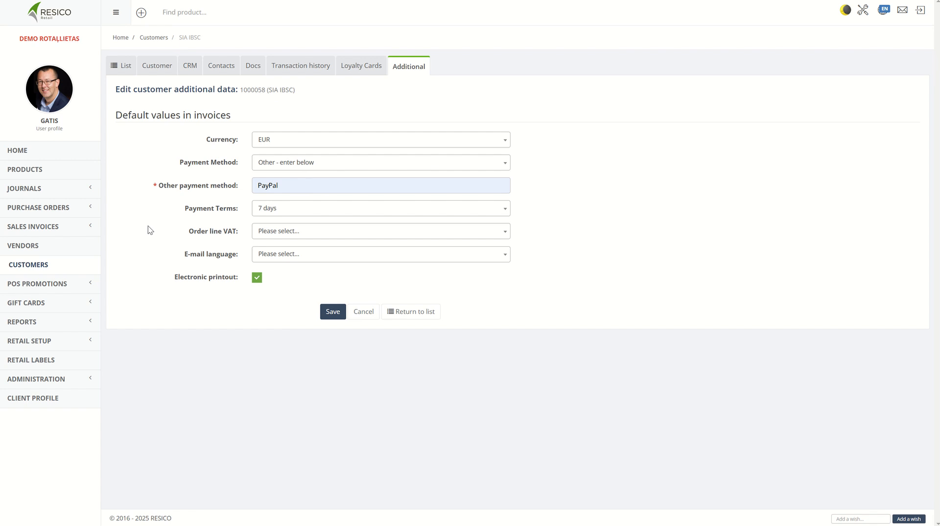
left_click(273, 234)
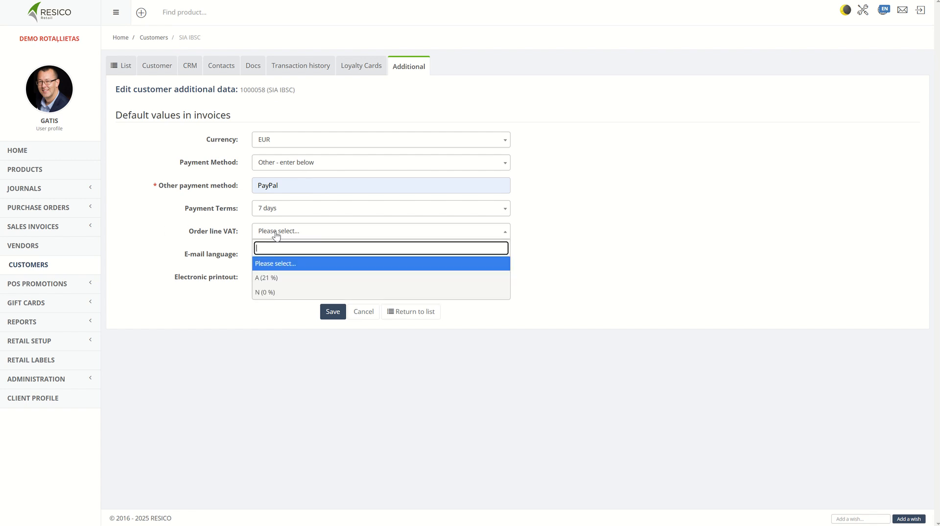
left_click(277, 293)
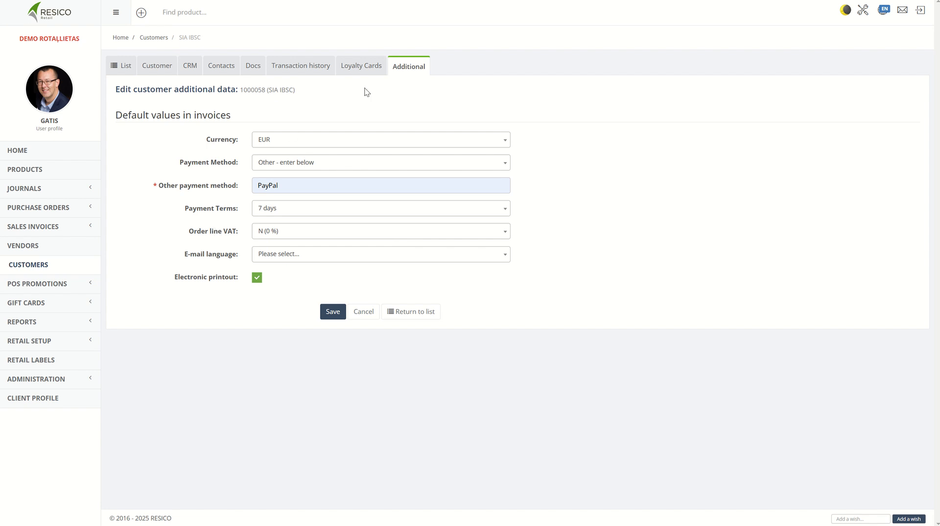
left_click(332, 311)
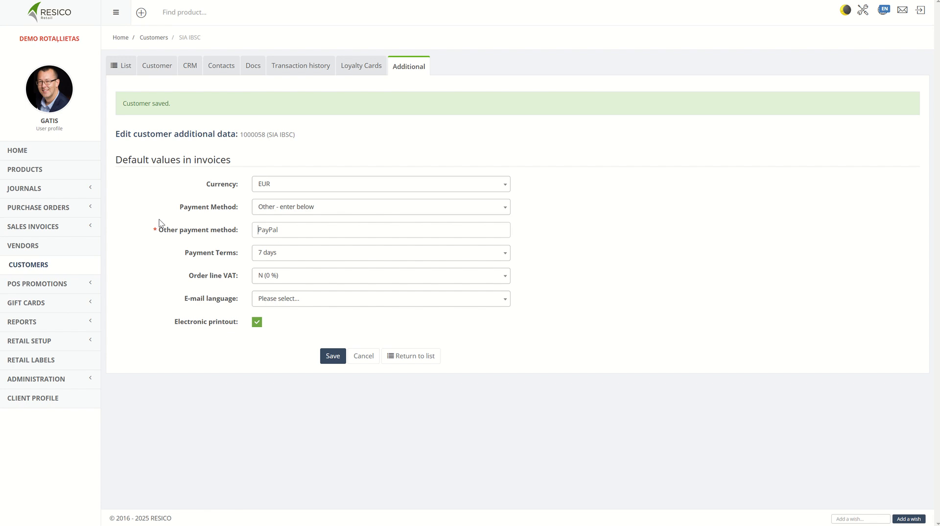
left_click_drag(189, 277, 228, 277)
left_click(152, 278)
left_click(333, 356)
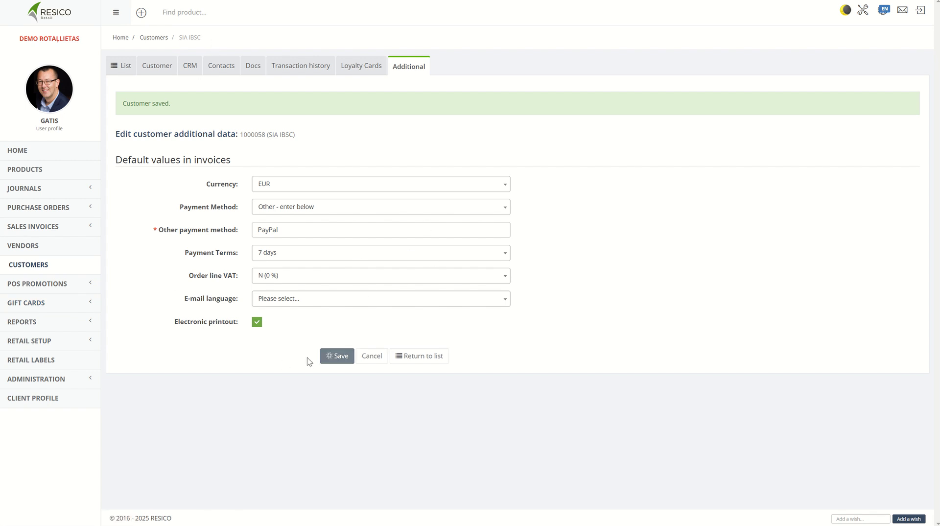
Create a new sales invoice from the list of all sales invoices.
left_click(53, 230)
left_click(52, 240)
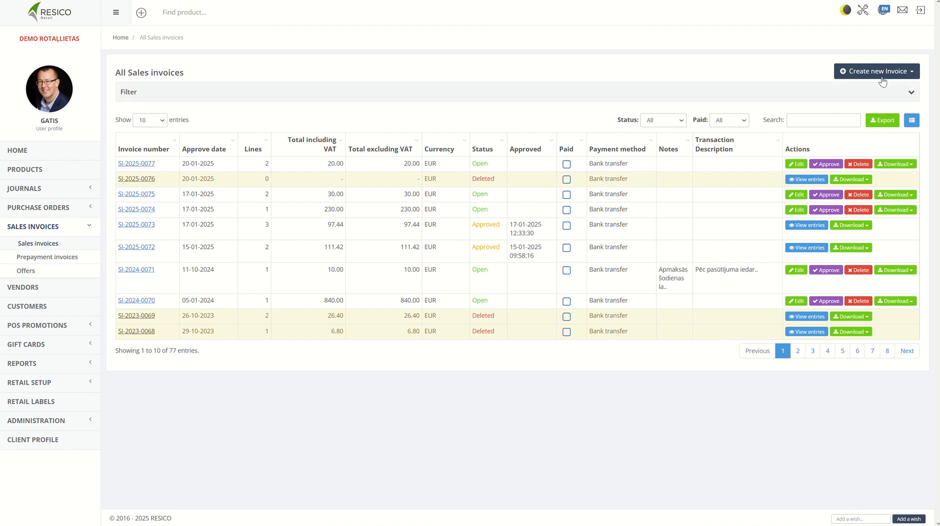
left_click(885, 76)
left_click(883, 90)
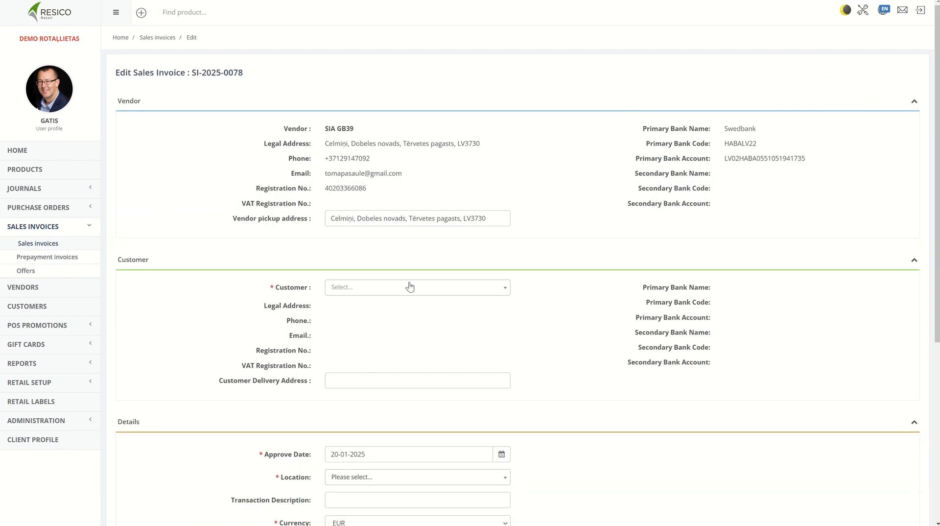
Find IBSC in the customer search and select SIA IBSC as the invoice's customer.
left_click(400, 287)
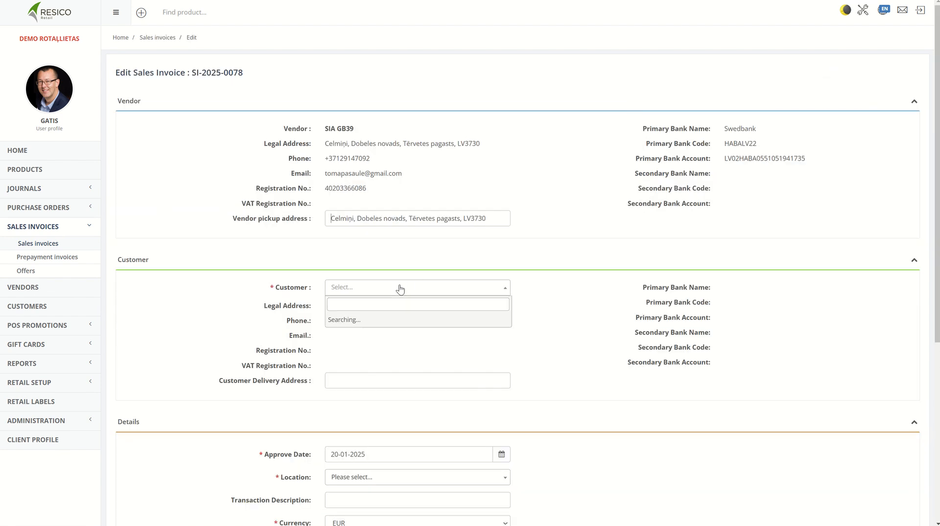
type("ibsc")
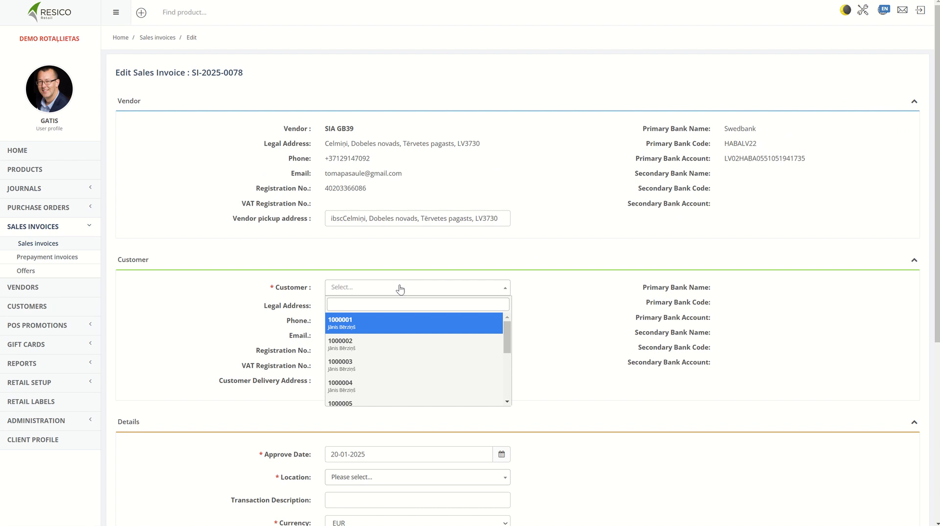
left_click(359, 301)
type("ib")
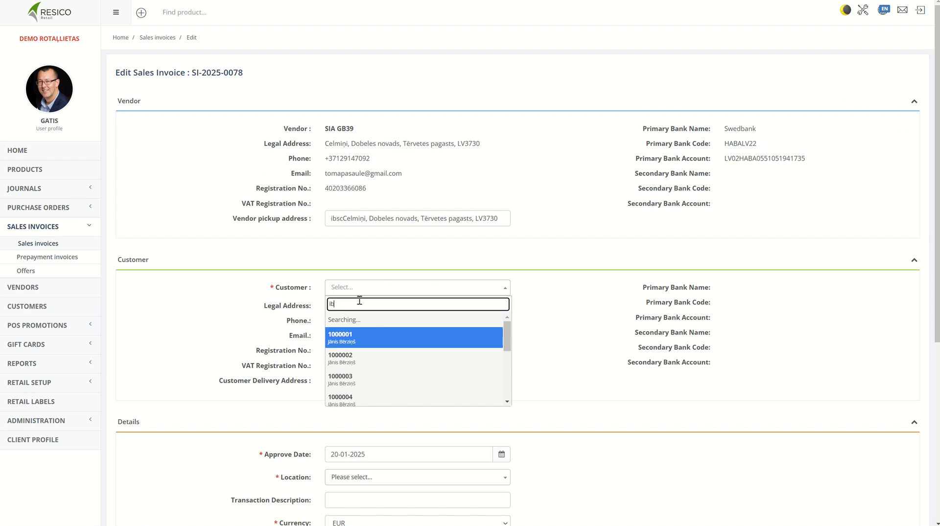
type("sc")
left_click(356, 324)
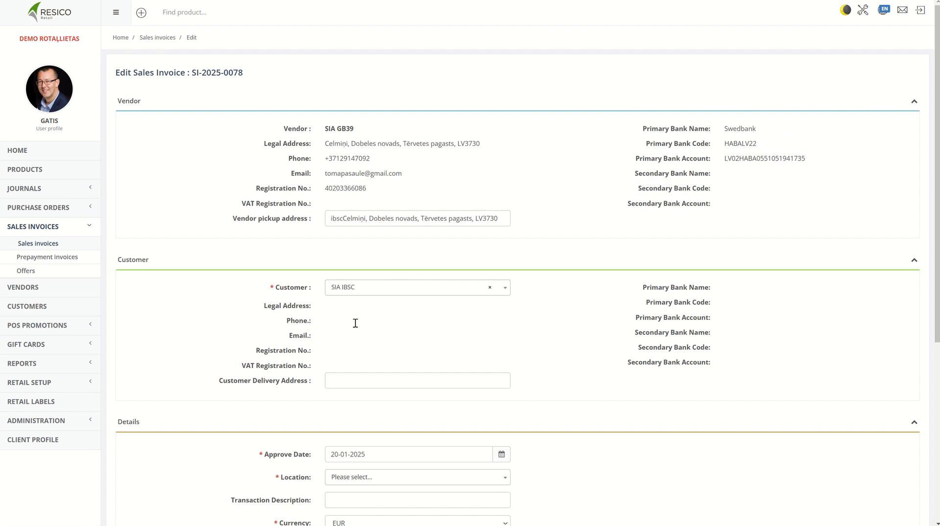
Set the invoice's location to TomaPasaule.lv (TP) and save the new sales invoice.
scroll(438, 293, "down", 4)
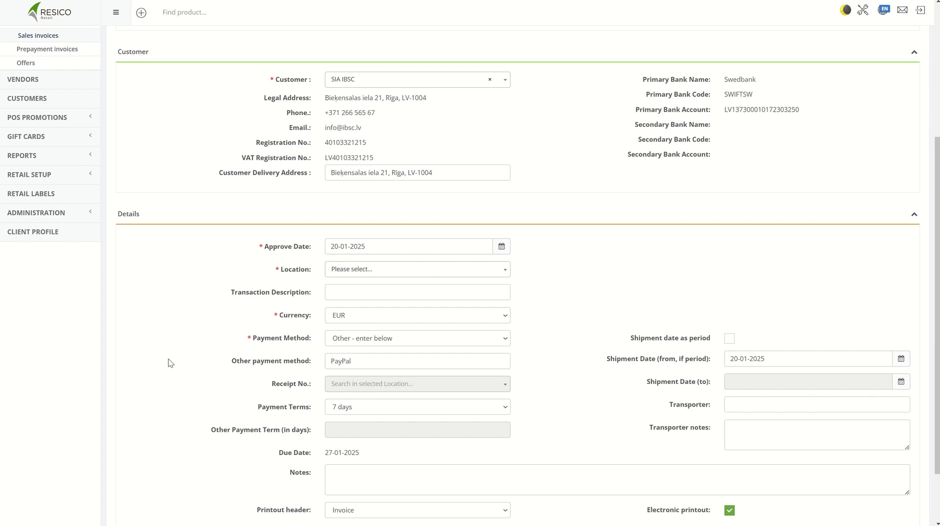
left_click(380, 273)
left_click(338, 316)
scroll(218, 311, "down", 2)
left_click(453, 485)
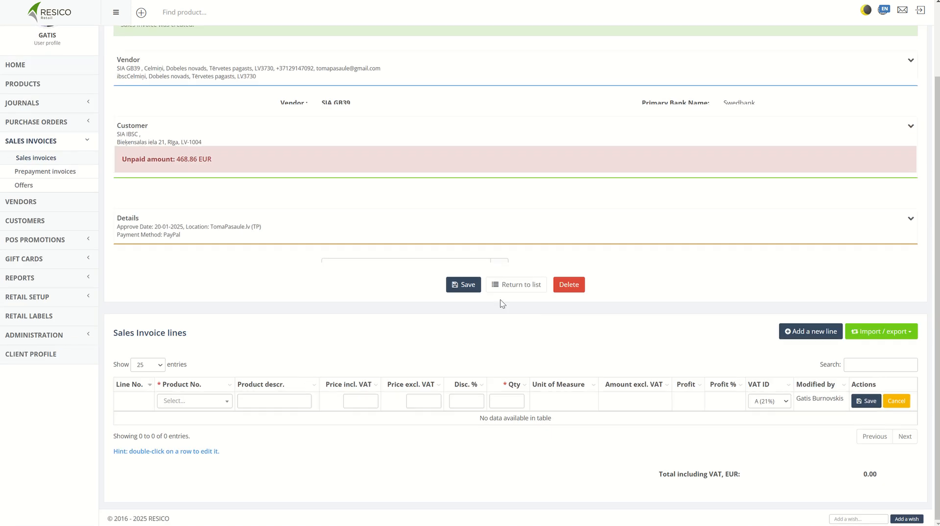
Add an invoice line for product 1000001, Papīra maisiņš _ TEST, with quantity 1, and save the line.
left_click(182, 402)
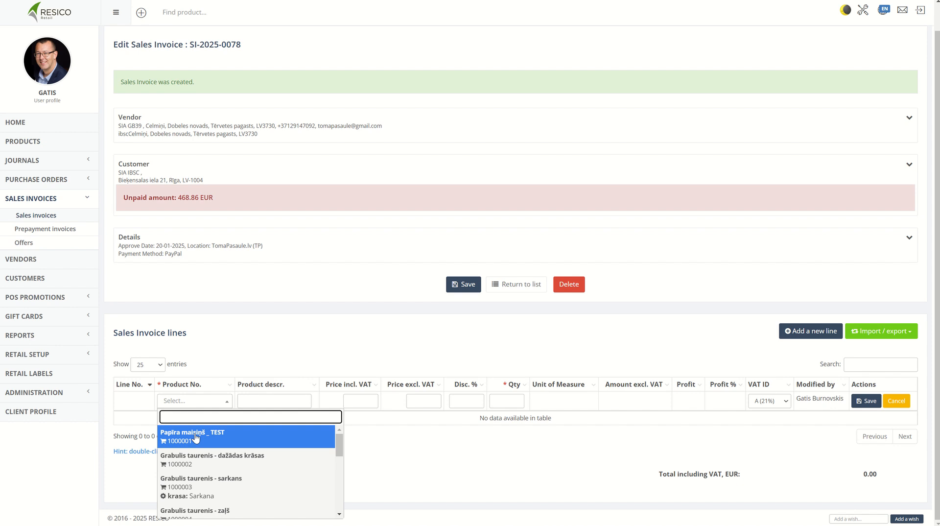
left_click(194, 441)
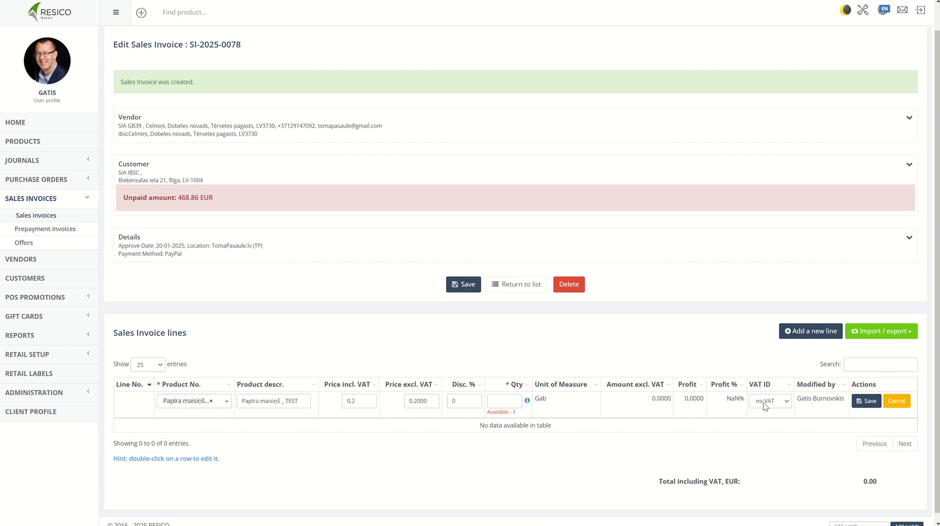
left_click(506, 401)
type("1")
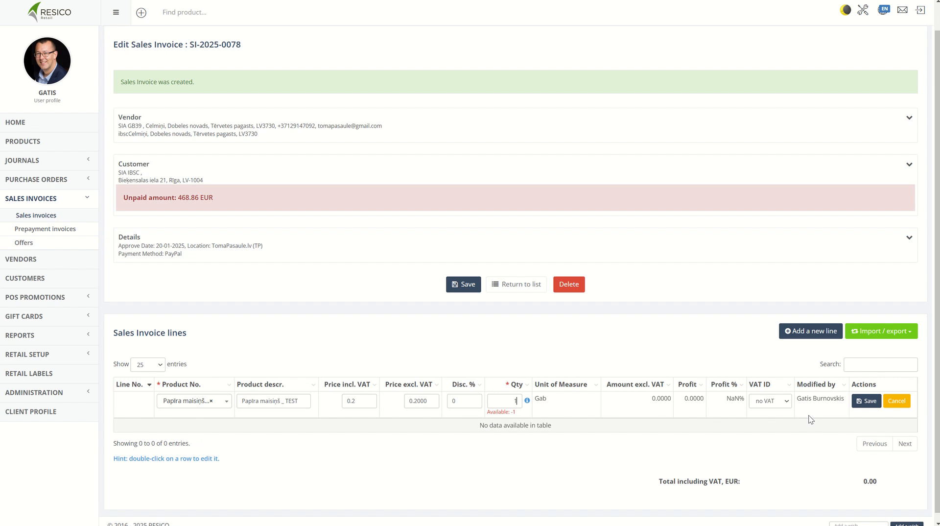
left_click(866, 401)
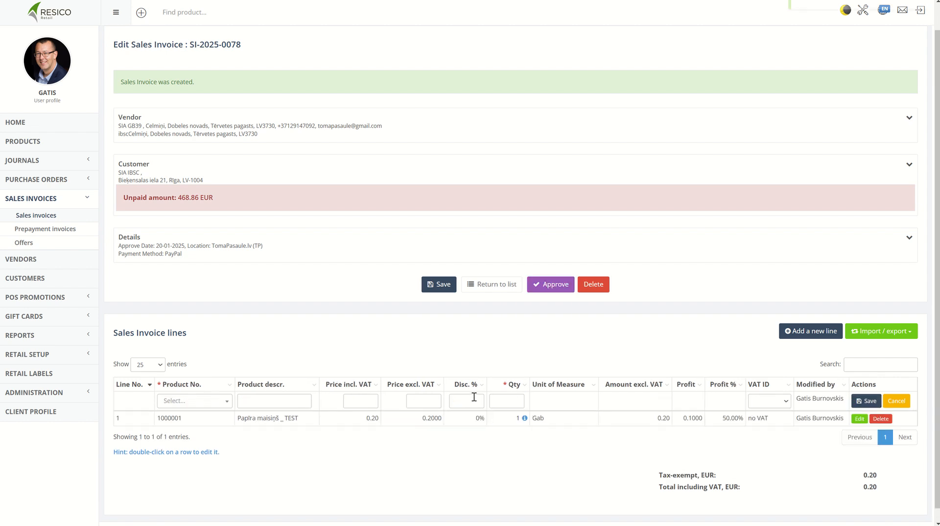
Add a second invoice line for product 1000003, Grabulis taurenis - sarkans, with quantity 4, and save the line.
left_click(177, 401)
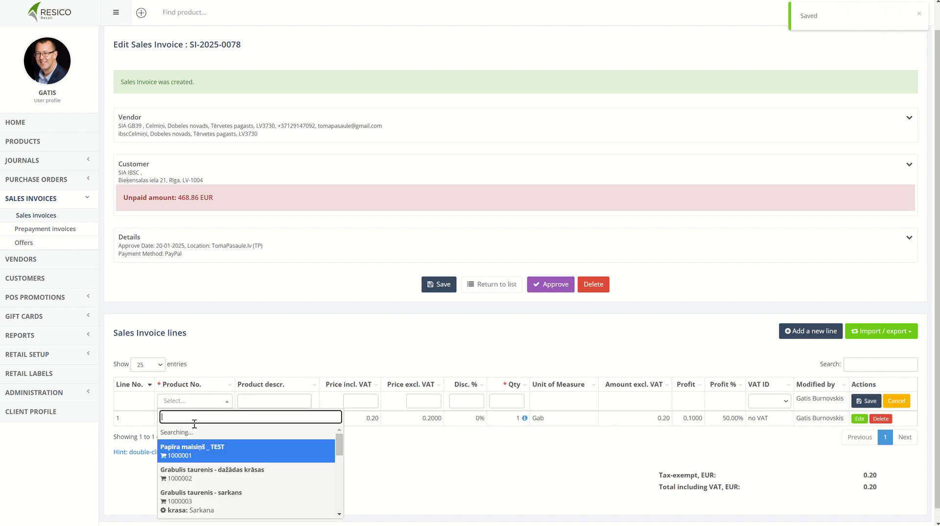
scroll(194, 424, "down", 1)
left_click(214, 481)
left_click(508, 386)
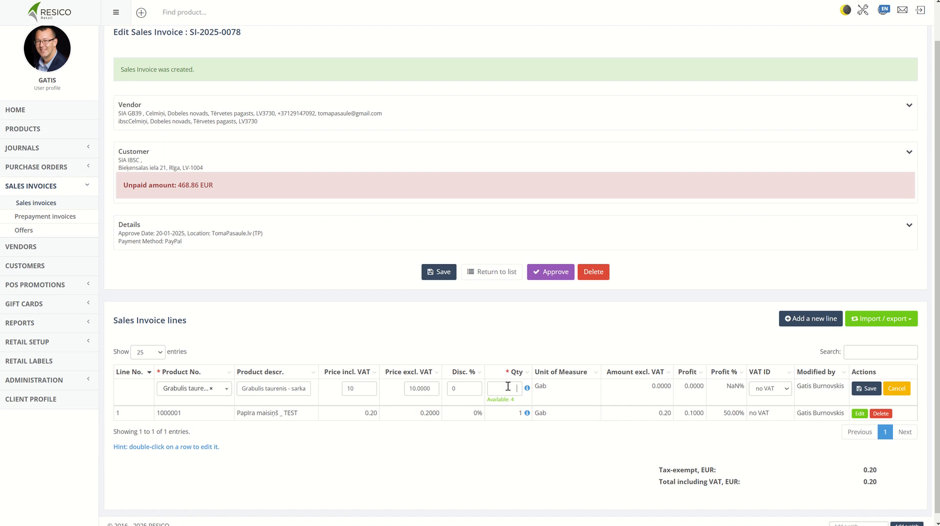
type("4")
left_click(866, 388)
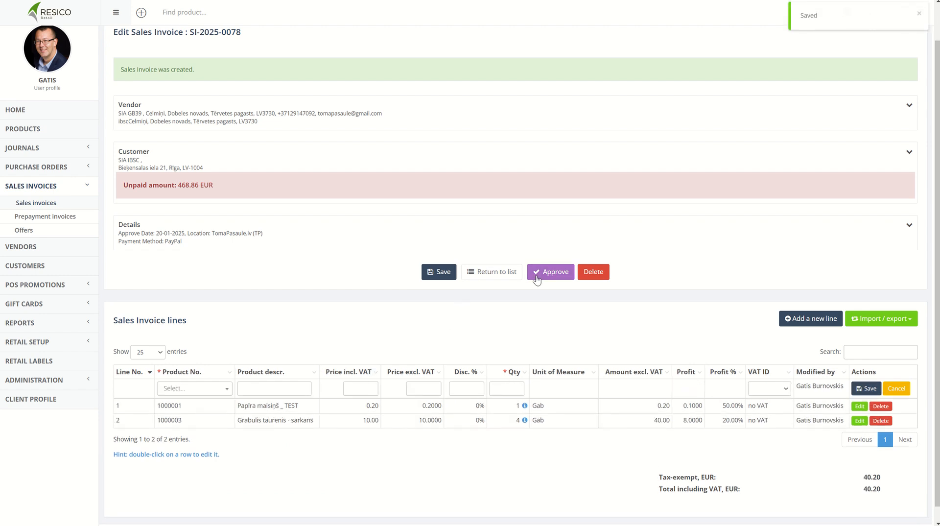